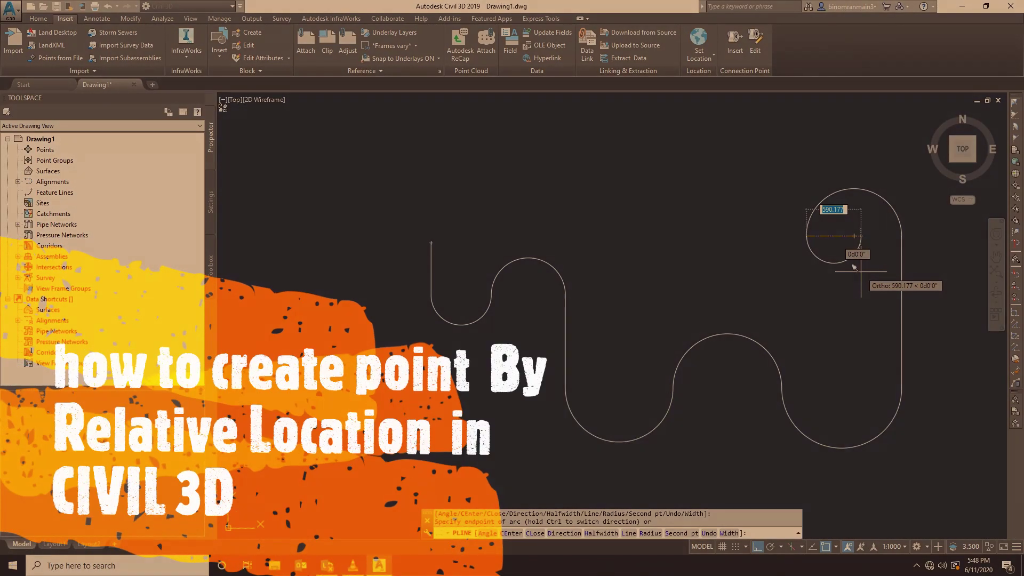
- Complete the serpentine polyline's final arc segments, end it, and select the finished polyline
{"action": "left_click", "coordinate": [754, 189]}
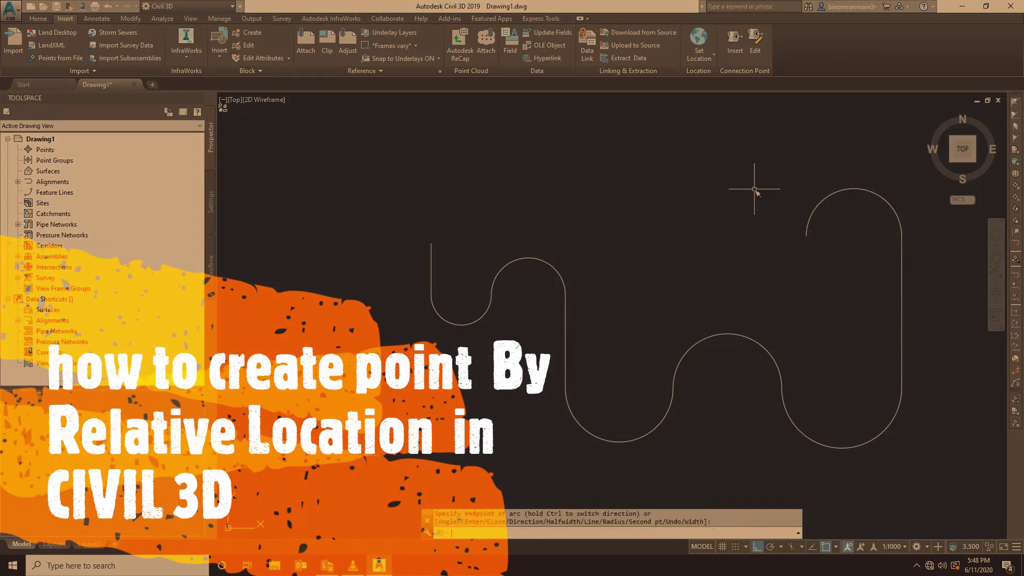
{"action": "scroll", "coordinate": [526, 270], "scroll_direction": "down", "scroll_amount": 4}
{"action": "scroll", "coordinate": [540, 277], "scroll_direction": "up", "scroll_amount": 2}
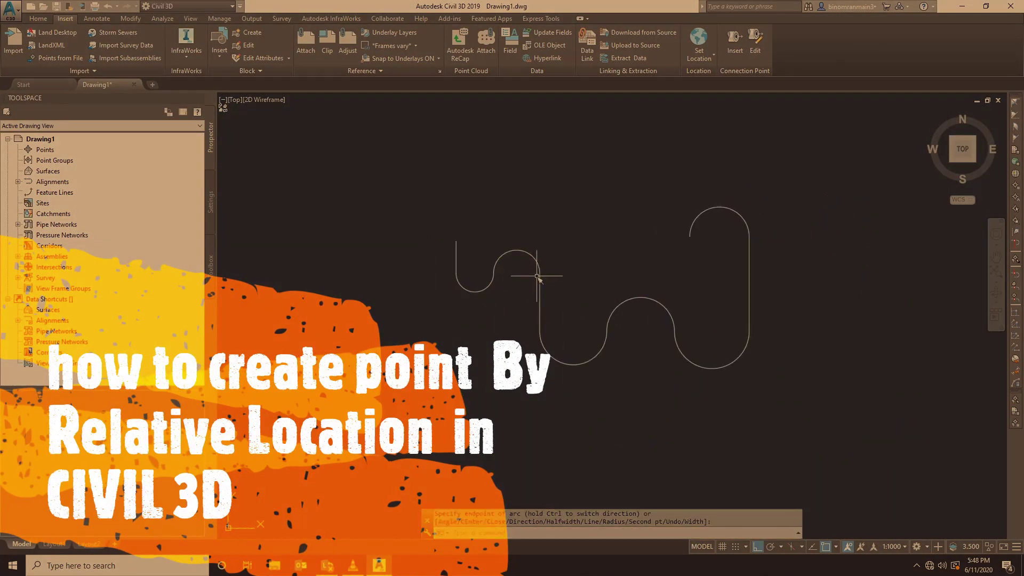
{"action": "scroll", "coordinate": [479, 282], "scroll_direction": "up", "scroll_amount": 2}
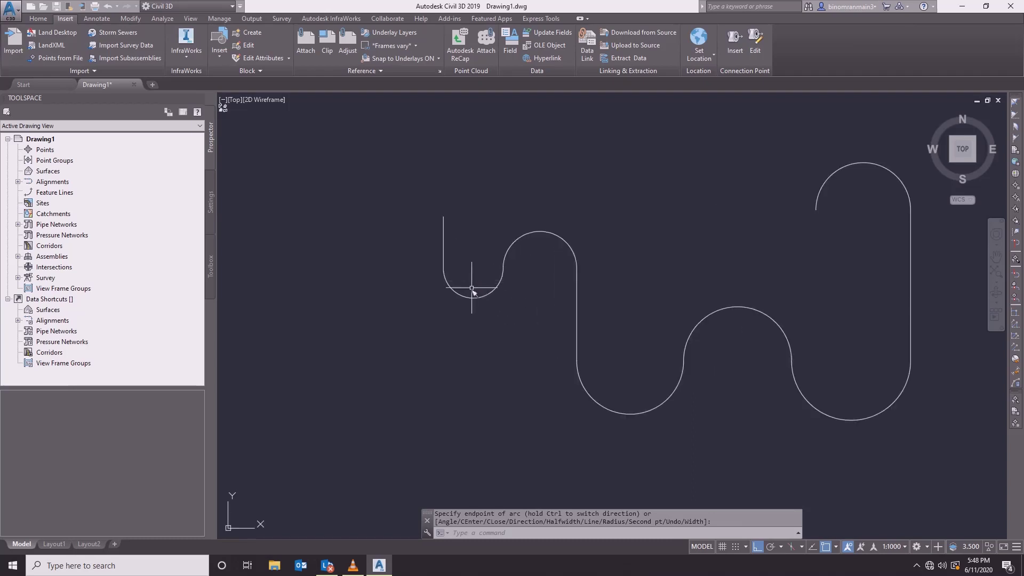
{"action": "scroll", "coordinate": [468, 298], "scroll_direction": "down", "scroll_amount": 2}
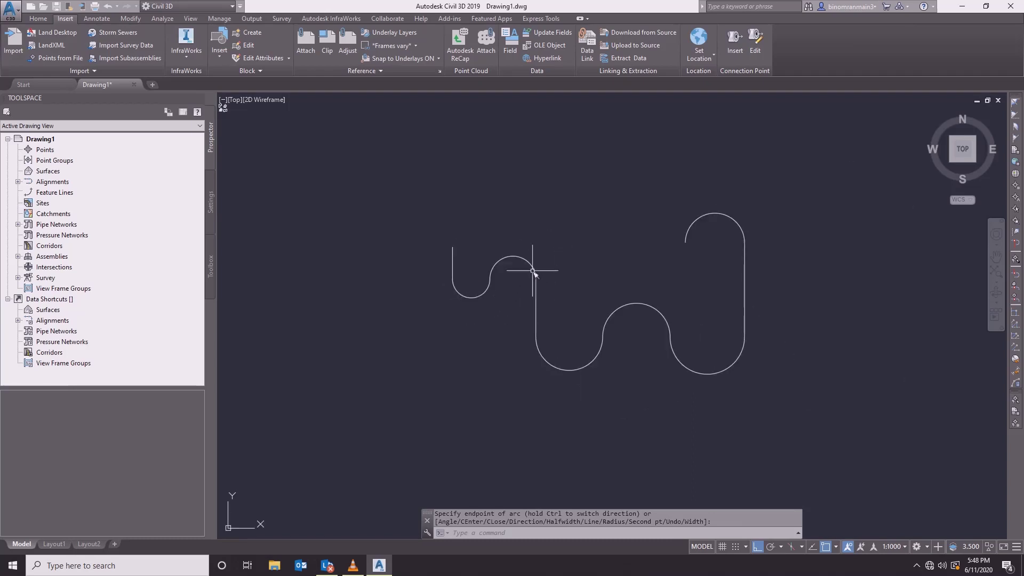
{"action": "key", "text": "Return"}
{"action": "left_click", "coordinate": [532, 266]}
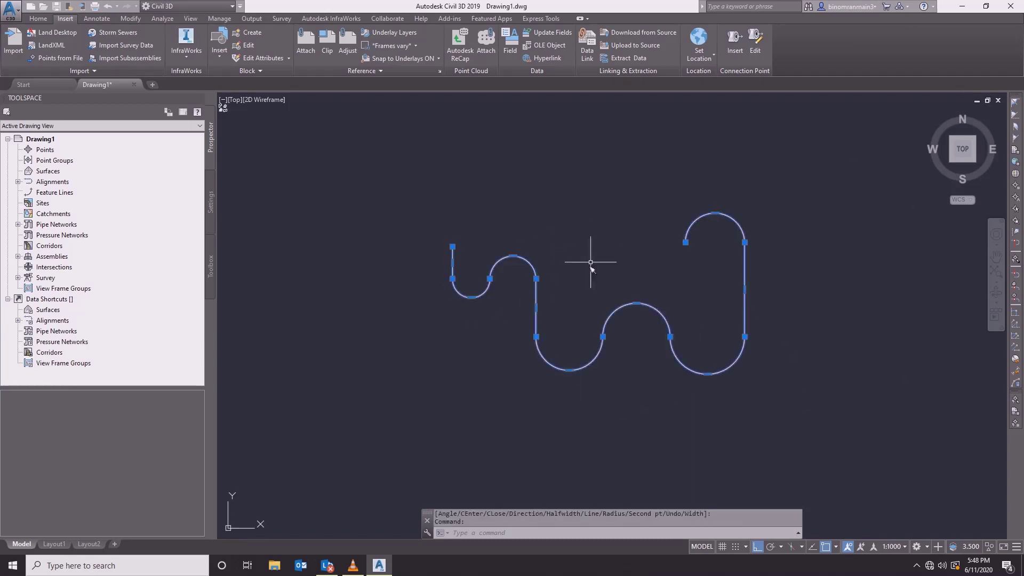
- Check the polyline's properties with MO, then reselect the polyline
{"action": "type", "text": "MO"}
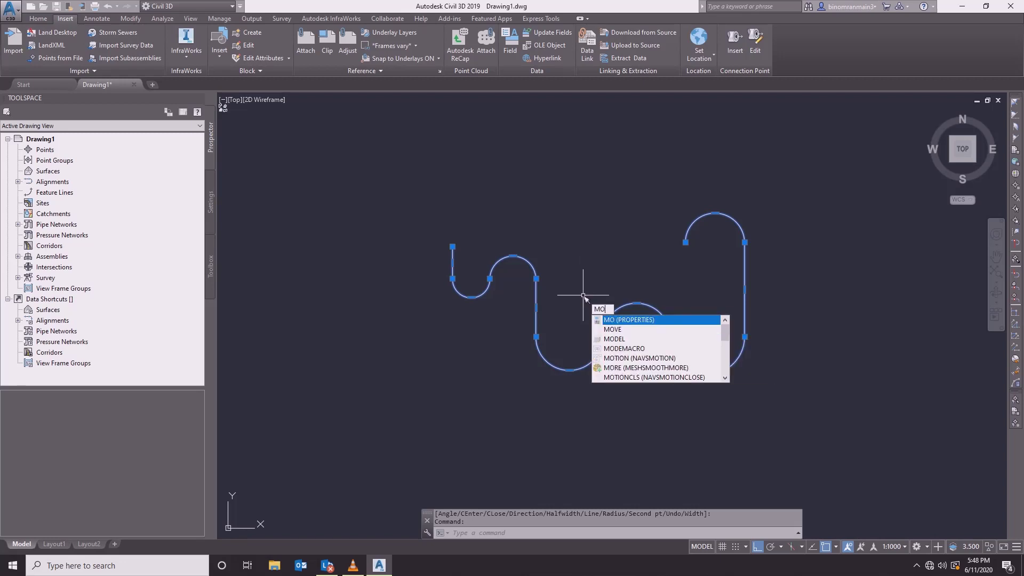
{"action": "key", "text": "Return"}
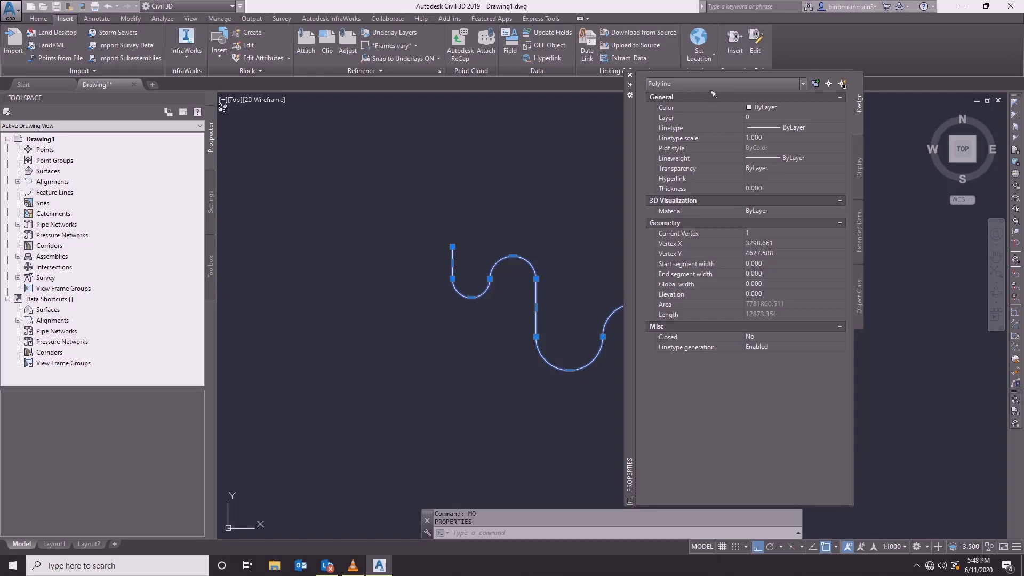
{"action": "left_click", "coordinate": [630, 75]}
{"action": "key", "text": "Escape"}
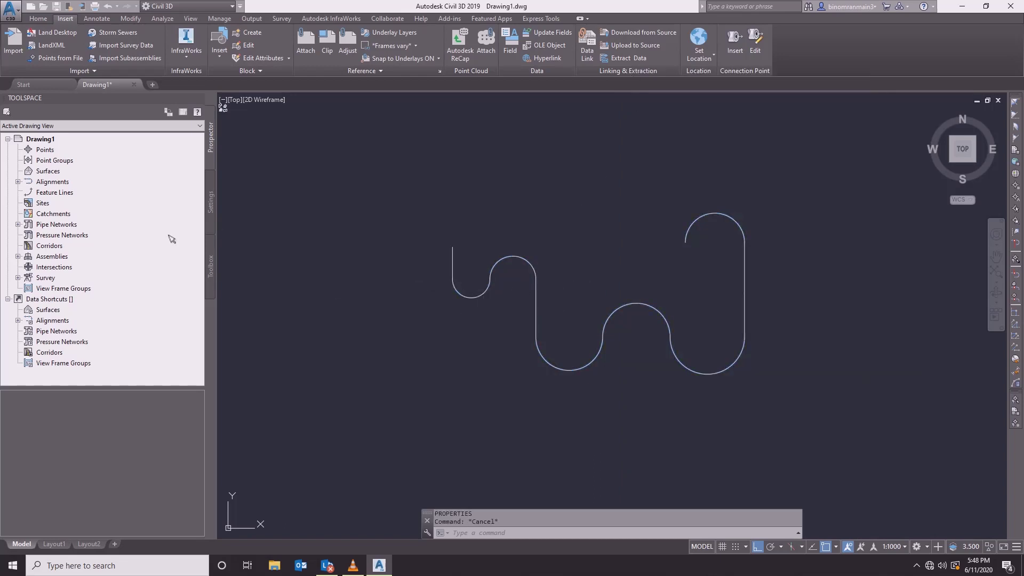
{"action": "left_click", "coordinate": [526, 260]}
- List the polyline with LI and copy its length value 12873.354
{"action": "type", "text": "l"}
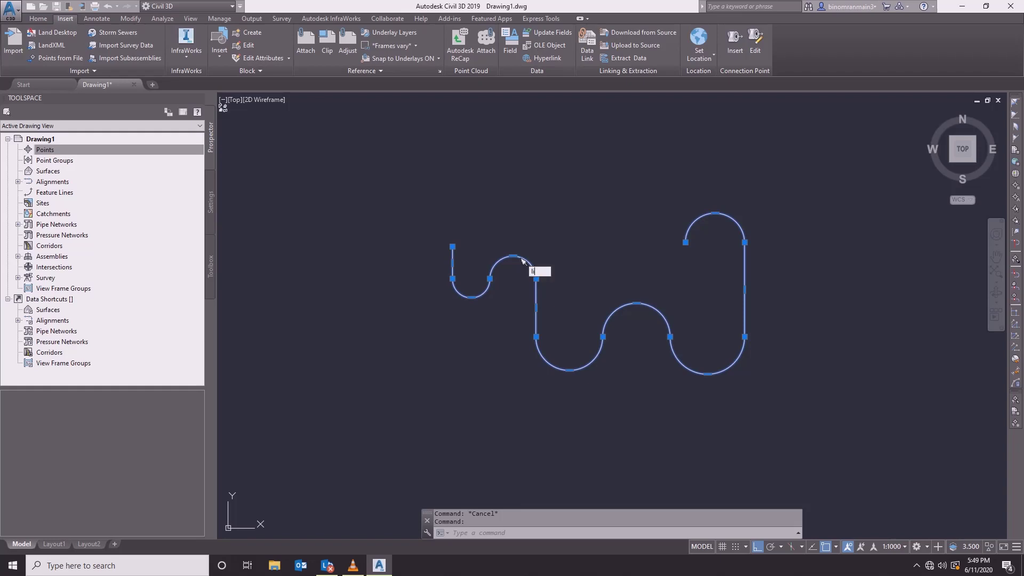
{"action": "type", "text": "i"}
{"action": "key", "text": "Return"}
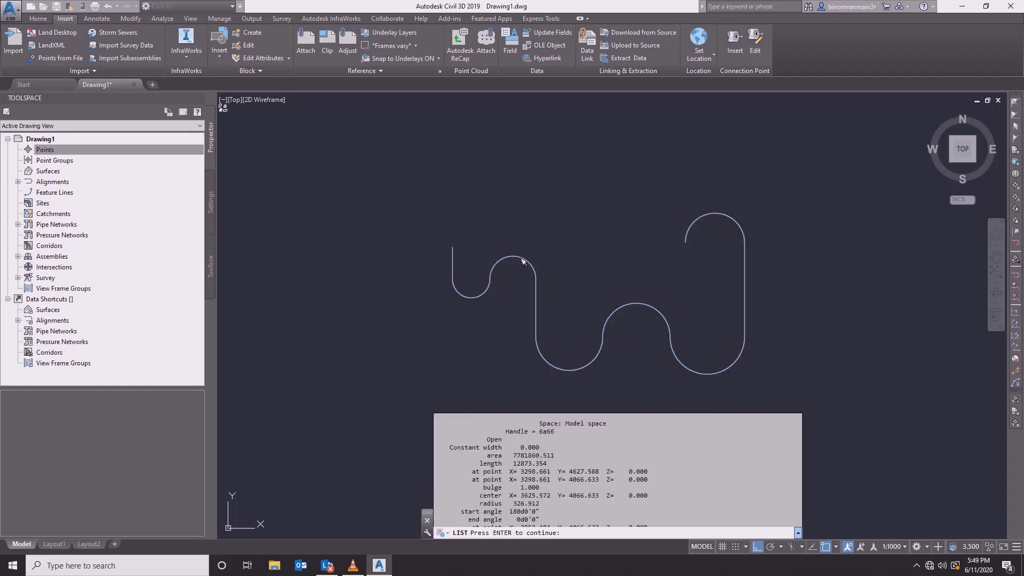
{"action": "left_click_drag", "start_coordinate": [480, 481], "coordinate": [553, 485]}
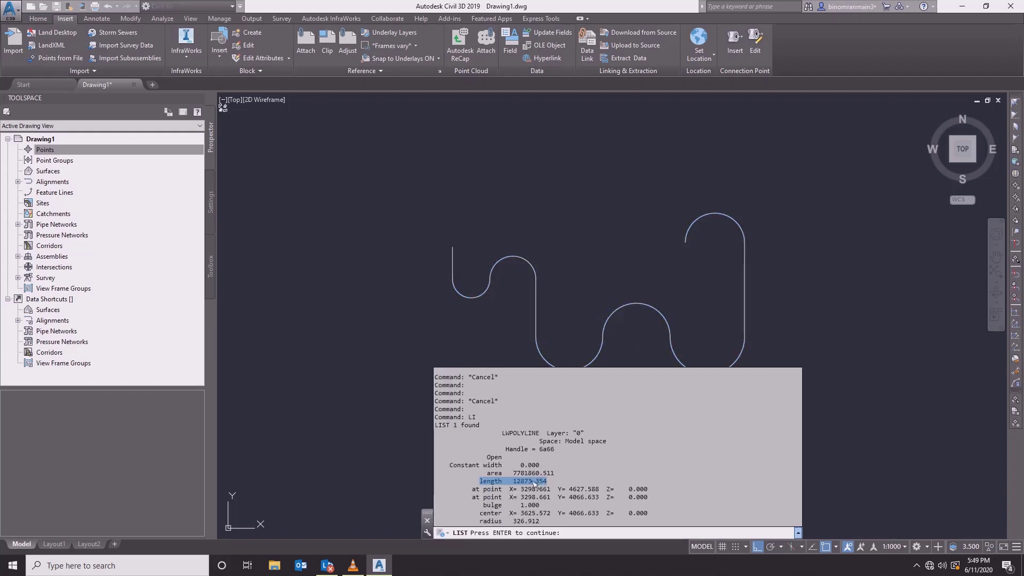
{"action": "right_click", "coordinate": [528, 484]}
{"action": "left_click", "coordinate": [564, 409]}
{"action": "scroll", "coordinate": [608, 299], "scroll_direction": "down", "scroll_amount": 3}
{"action": "scroll", "coordinate": [600, 320], "scroll_direction": "up", "scroll_amount": 3}
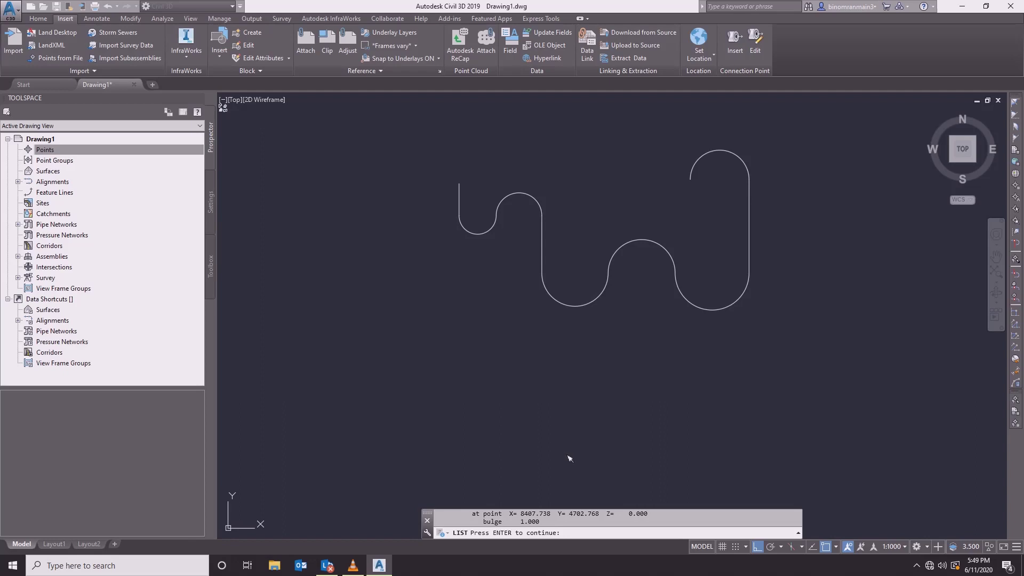
{"action": "key", "text": "Return"}
- Paste the length into the drawing as the text 'length 12873.354m' above the curve
{"action": "right_click", "coordinate": [581, 364]}
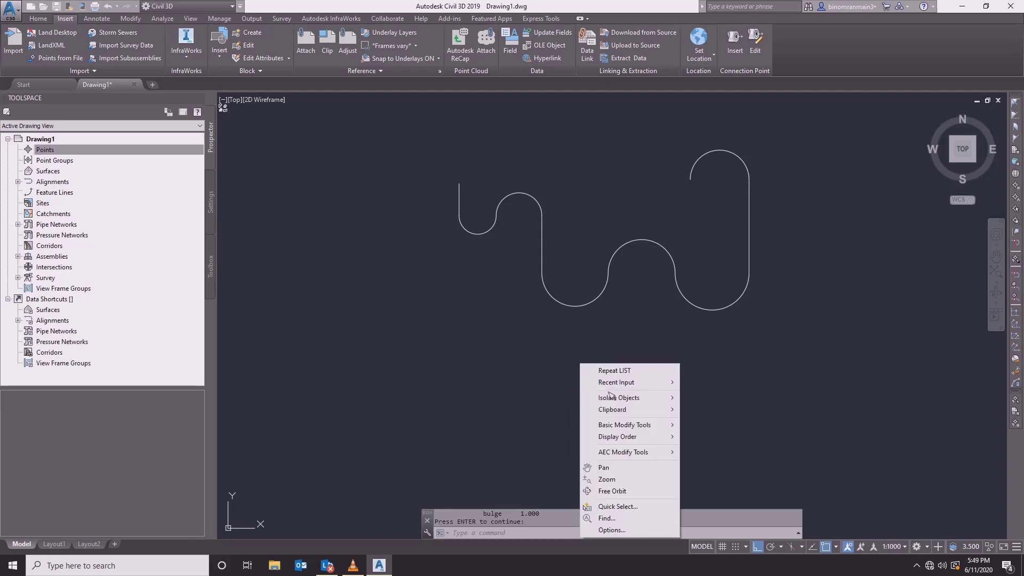
{"action": "mouse_move", "coordinate": [616, 411]}
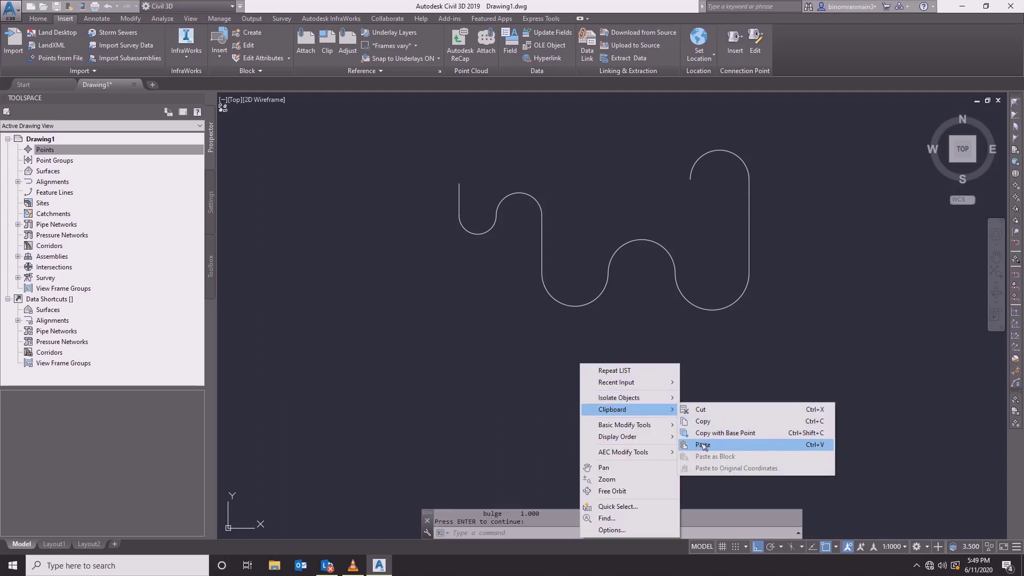
{"action": "left_click", "coordinate": [703, 446]}
{"action": "key", "text": "Escape"}
{"action": "scroll", "coordinate": [584, 368], "scroll_direction": "up", "scroll_amount": 5}
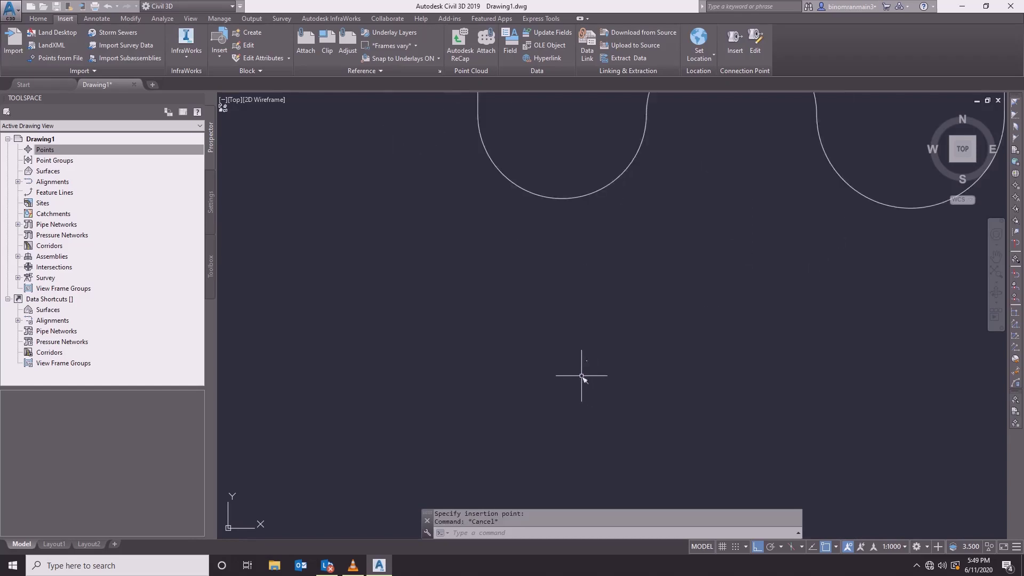
{"action": "left_click", "coordinate": [464, 377]}
{"action": "type", "text": "s"}
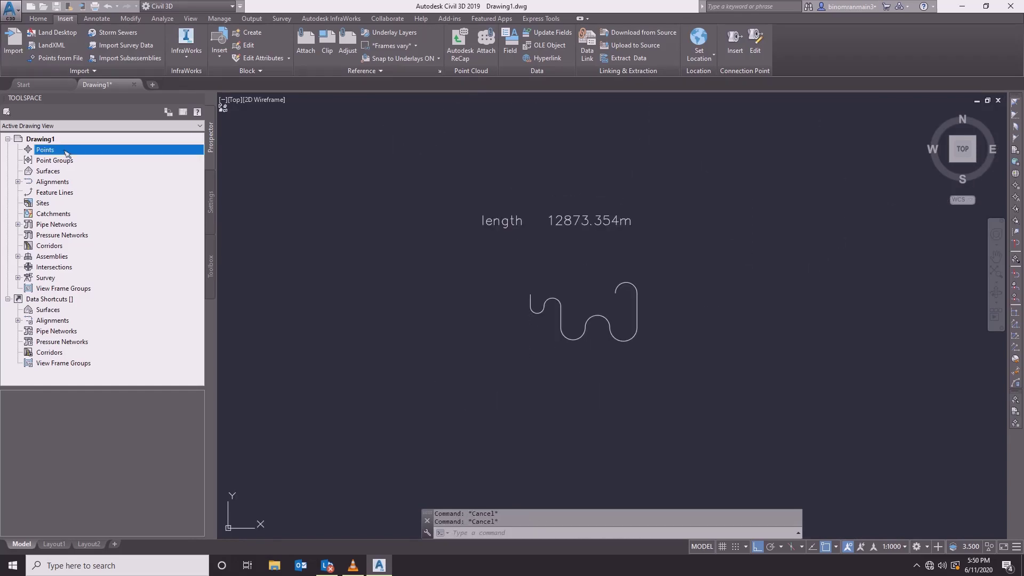
{"action": "right_click", "coordinate": [63, 150]}
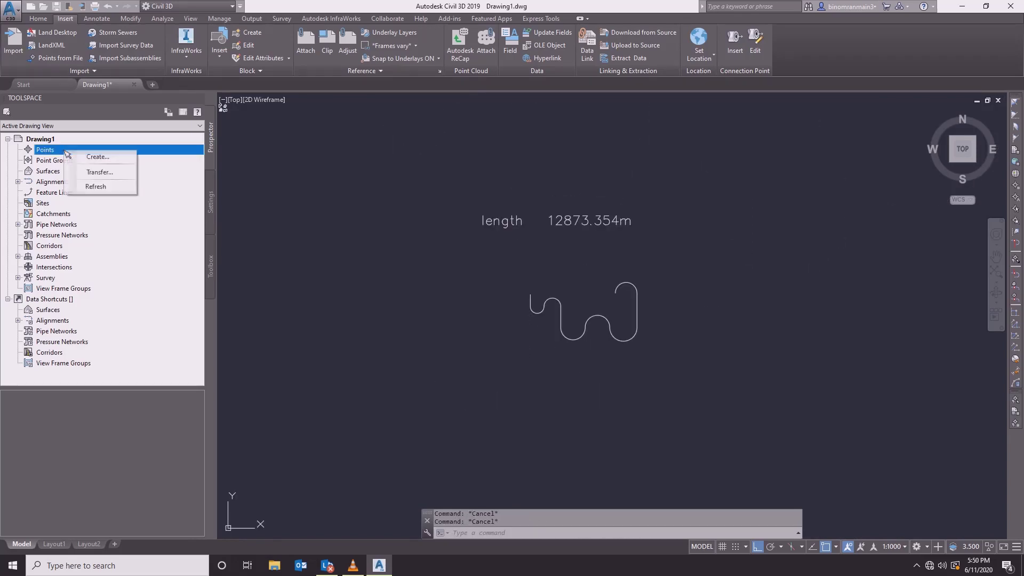
- Manually place point p1 at the polyline's start with elevation 100
{"action": "left_click", "coordinate": [99, 157]}
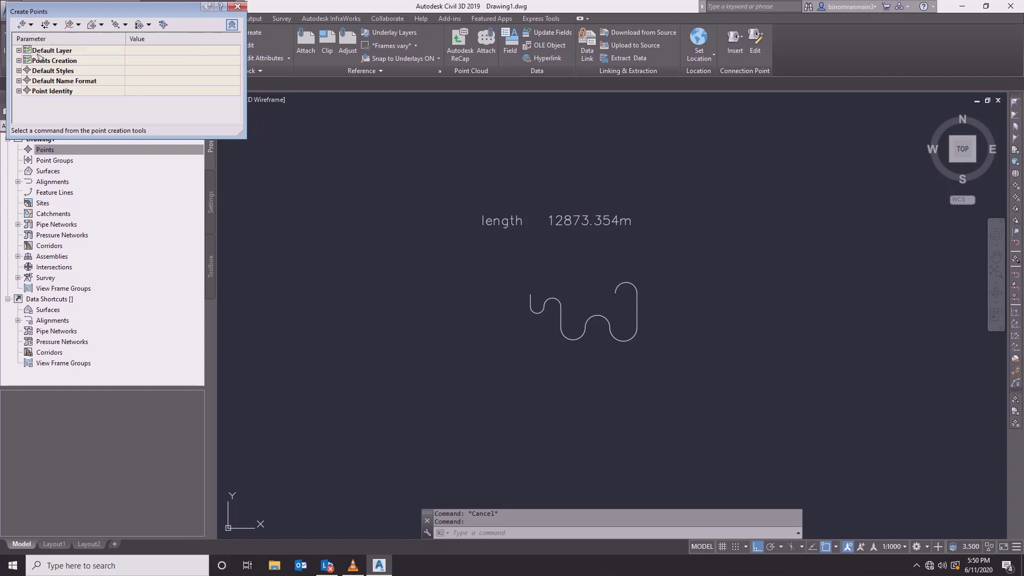
{"action": "left_click", "coordinate": [32, 27]}
{"action": "left_click", "coordinate": [48, 37]}
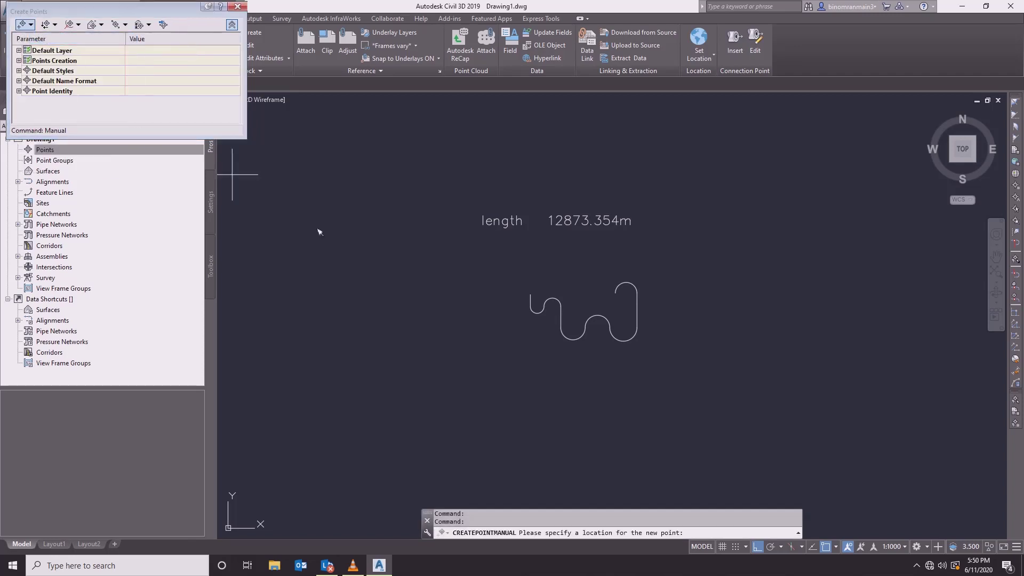
{"action": "scroll", "coordinate": [553, 294], "scroll_direction": "up", "scroll_amount": 5}
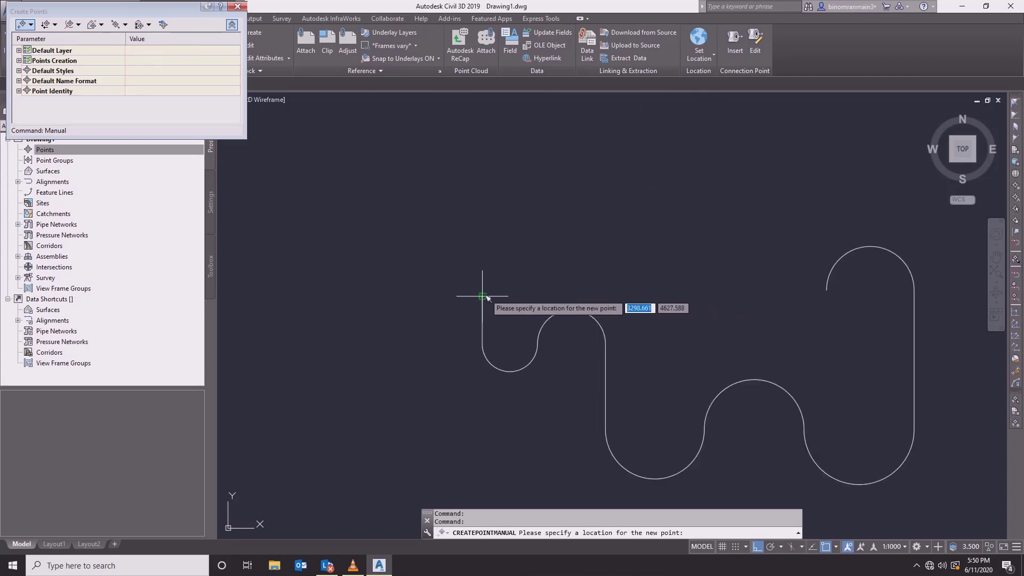
{"action": "left_click", "coordinate": [485, 293]}
{"action": "type", "text": "p1"}
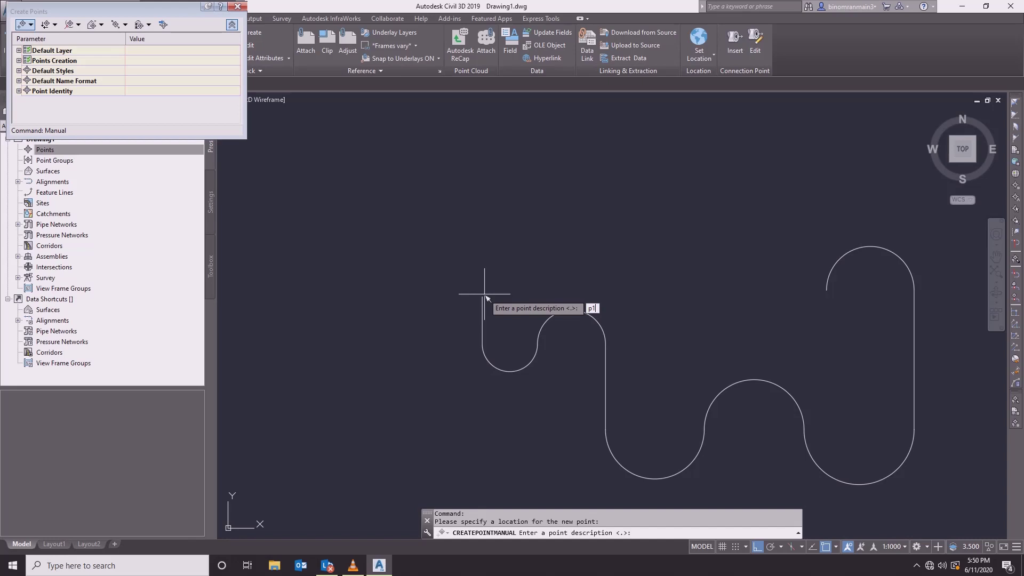
{"action": "key", "text": "Return"}
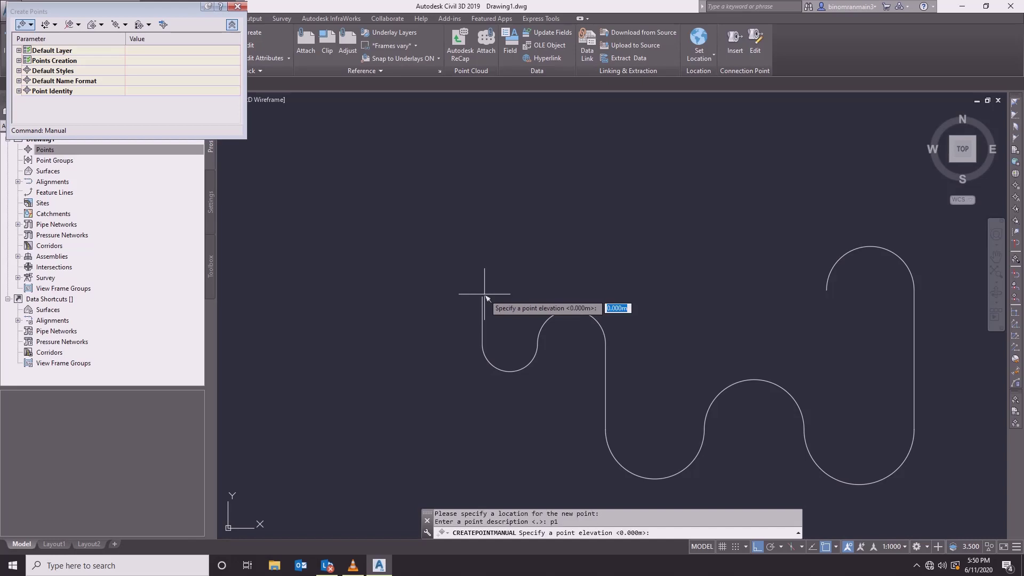
{"action": "type", "text": "100"}
{"action": "key", "text": "Return"}
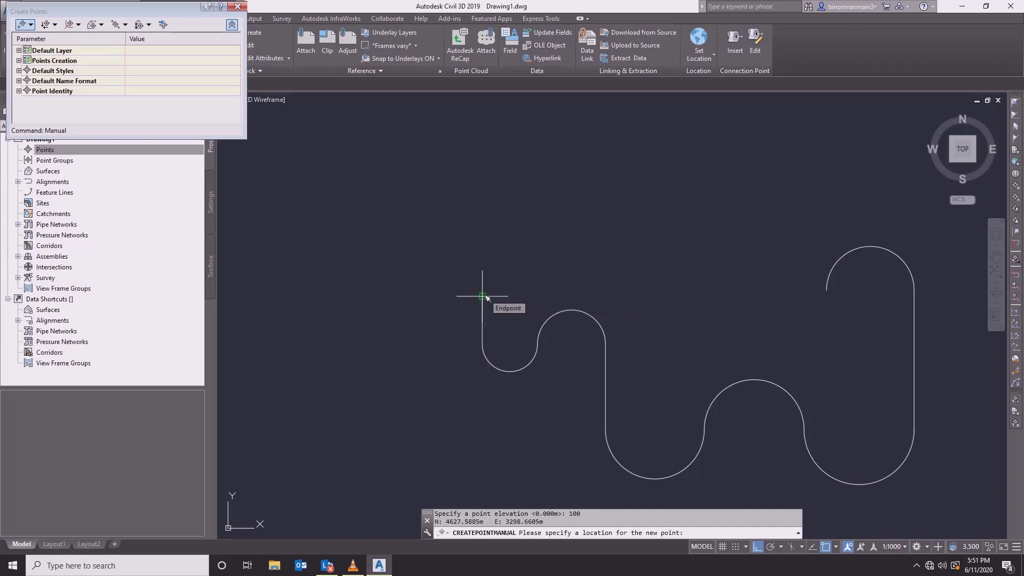
- Place point p2 at the arc's far end with elevation 200
{"action": "scroll", "coordinate": [811, 292], "scroll_direction": "up", "scroll_amount": 4}
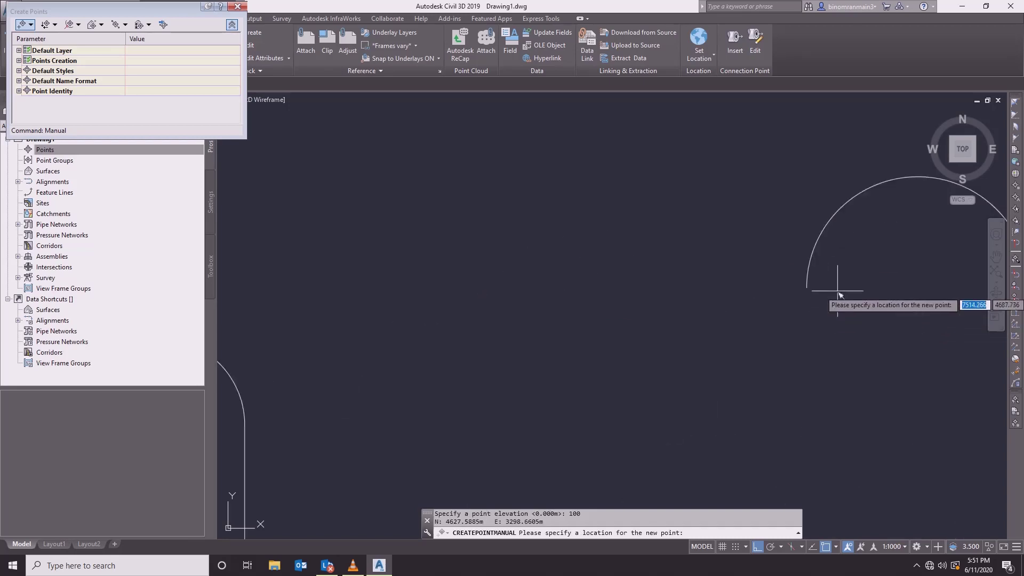
{"action": "left_click", "coordinate": [774, 281]}
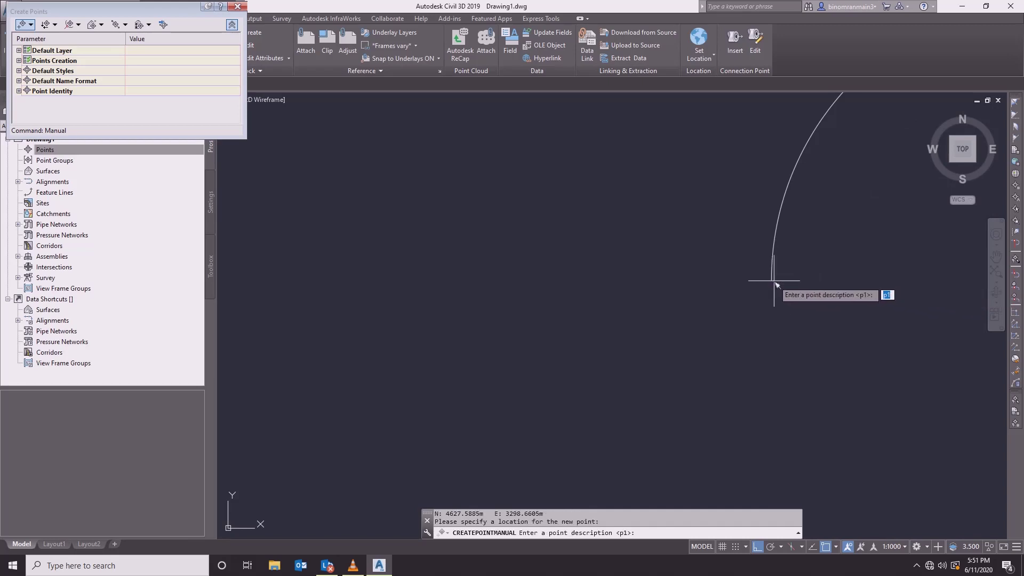
{"action": "type", "text": "p"}
{"action": "key", "text": "Return"}
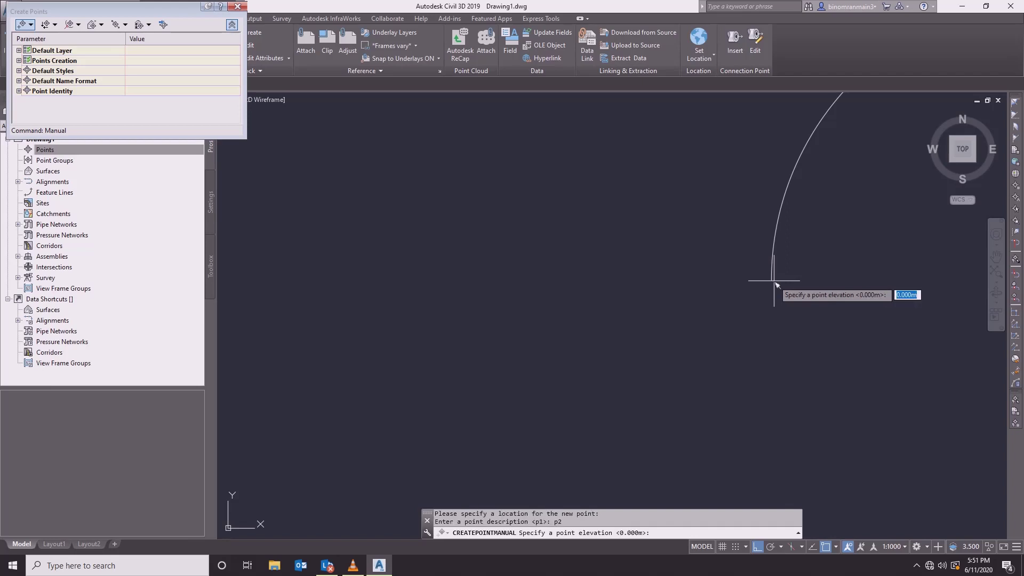
{"action": "type", "text": "200"}
{"action": "key", "text": "Return"}
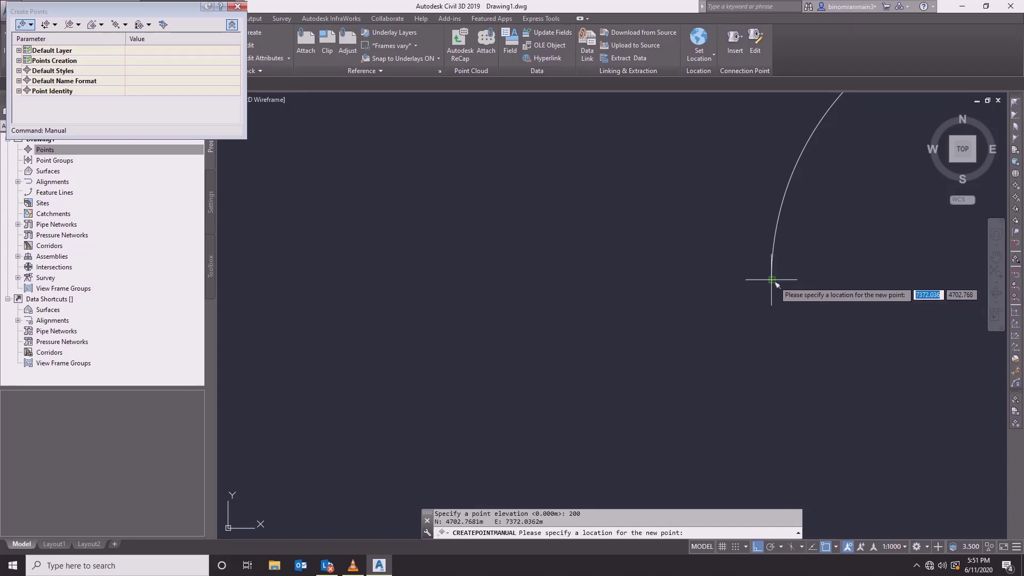
- Exit manual point placement and select the point at the line's start to bring up its actions
{"action": "key", "text": "Return"}
{"action": "scroll", "coordinate": [775, 281], "scroll_direction": "down", "scroll_amount": 3}
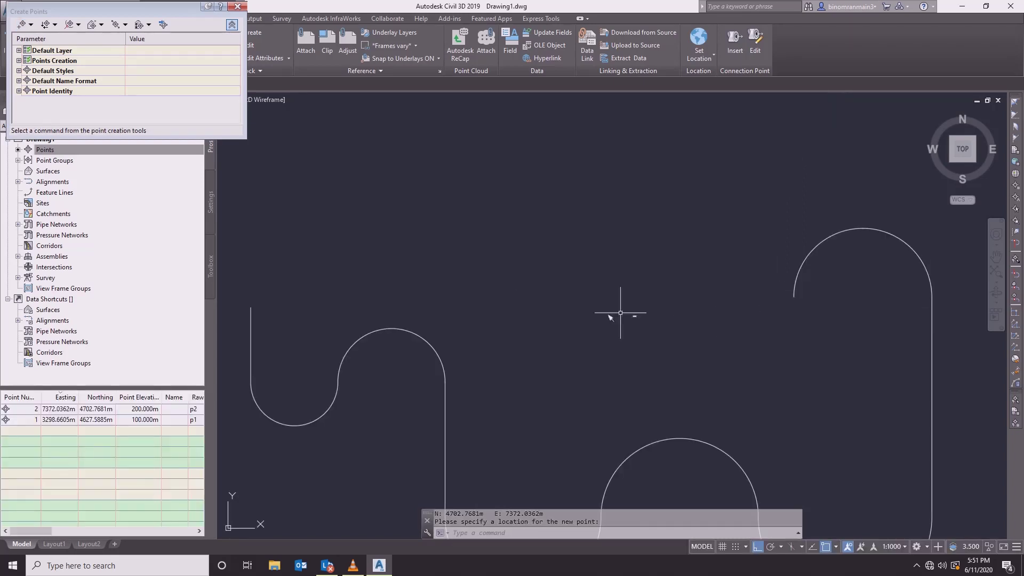
{"action": "scroll", "coordinate": [234, 300], "scroll_direction": "up", "scroll_amount": 4}
{"action": "scroll", "coordinate": [234, 300], "scroll_direction": "up", "scroll_amount": 3}
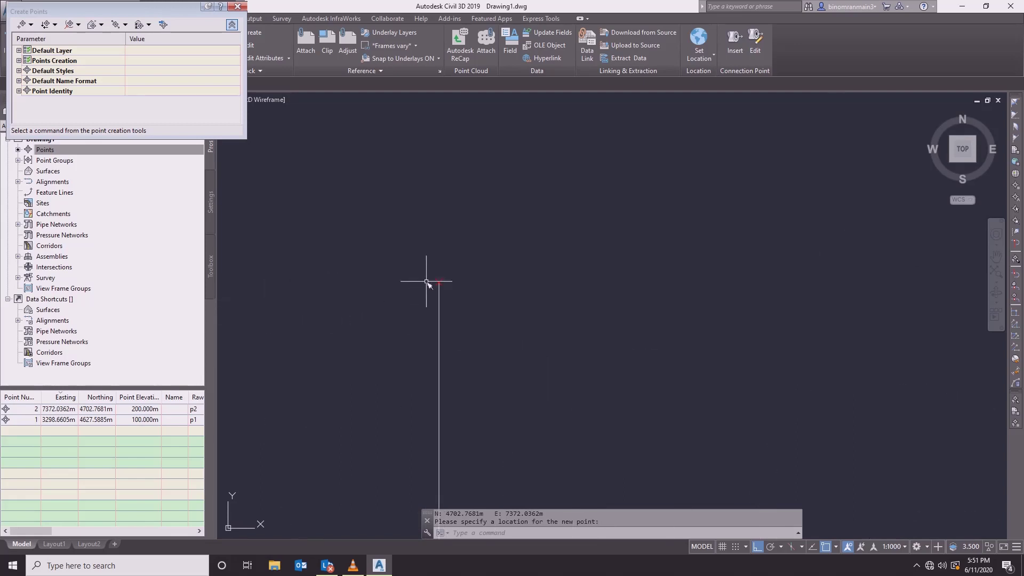
{"action": "key", "text": "Escape"}
{"action": "middle_click_drag", "start_coordinate": [453, 283], "coordinate": [425, 284]}
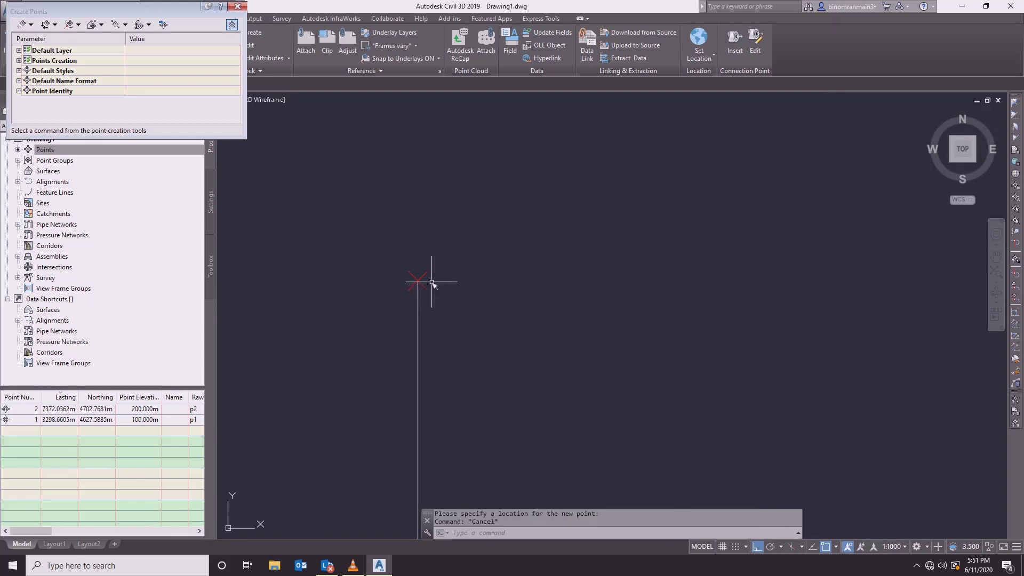
{"action": "left_click", "coordinate": [418, 278]}
{"action": "right_click", "coordinate": [442, 240]}
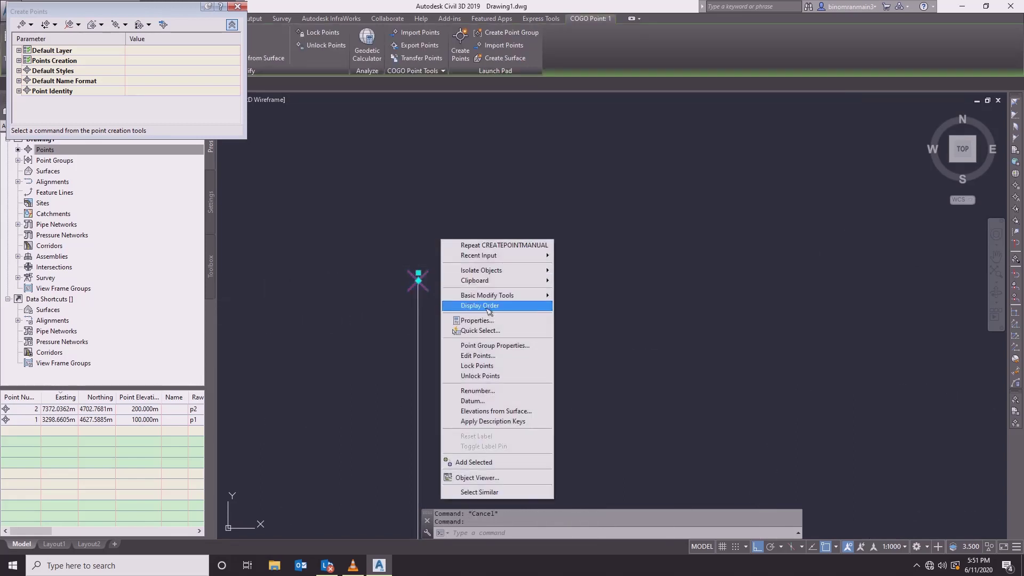
- Set the point group's label style to Point#-Elevation-Description and apply it
{"action": "left_click", "coordinate": [515, 344]}
{"action": "left_click", "coordinate": [534, 456]}
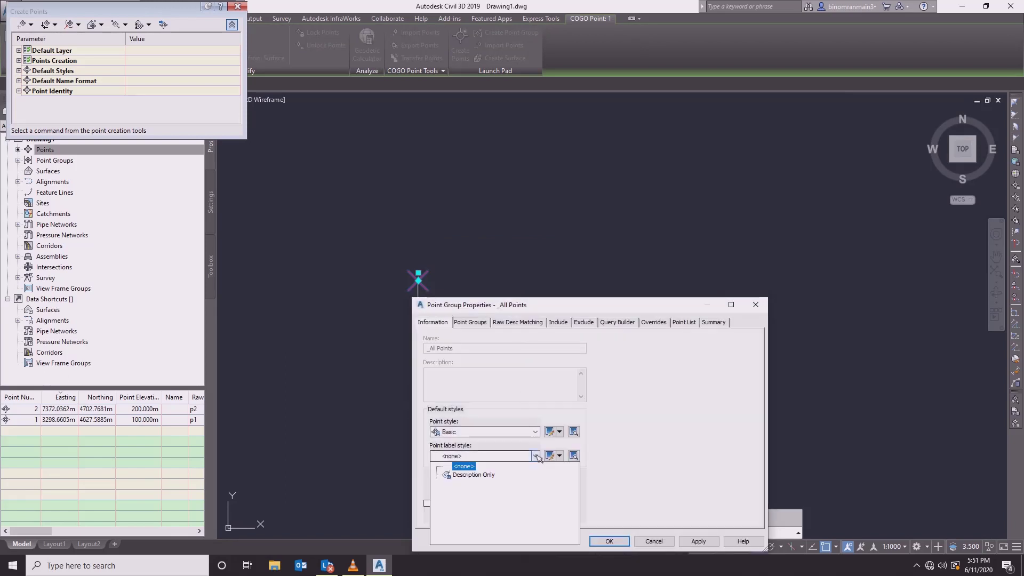
{"action": "left_click", "coordinate": [509, 518]}
{"action": "left_click", "coordinate": [698, 541]}
{"action": "left_click", "coordinate": [609, 541]}
- Reselect point 1 and reopen the point group properties to inspect the label style
{"action": "left_click", "coordinate": [573, 326]}
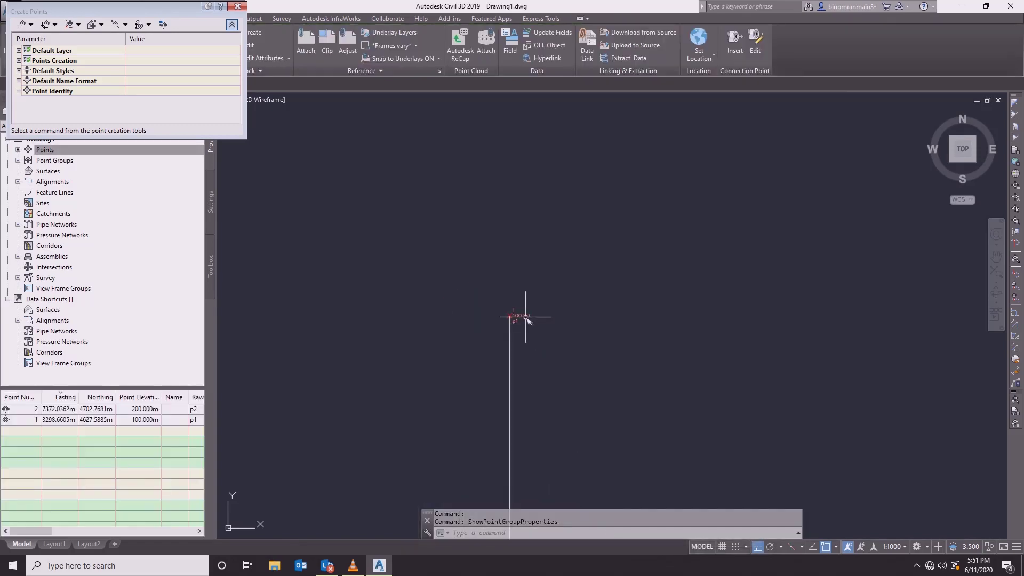
{"action": "right_click", "coordinate": [609, 328]}
{"action": "left_click", "coordinate": [690, 367]}
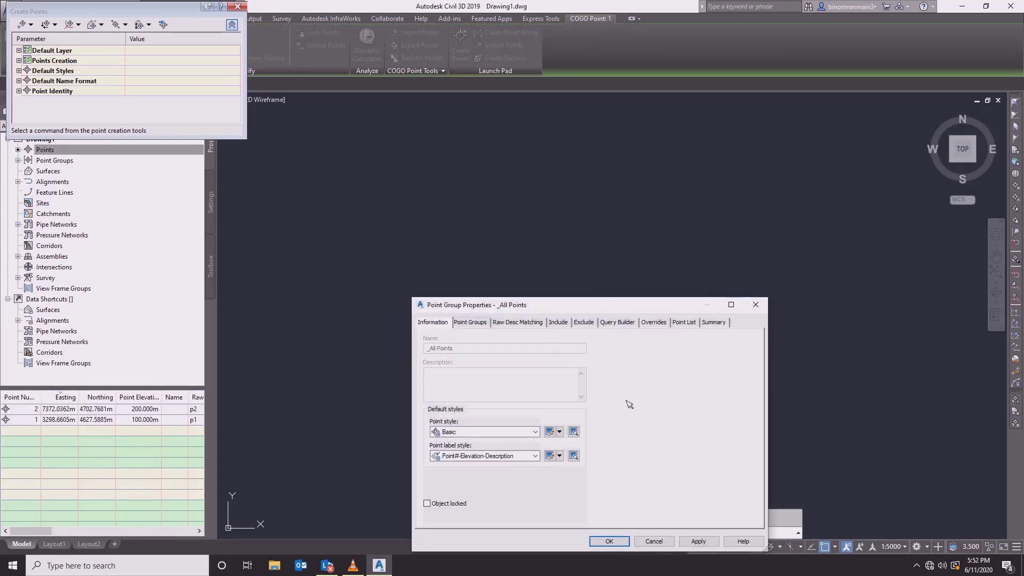
{"action": "left_click", "coordinate": [550, 456]}
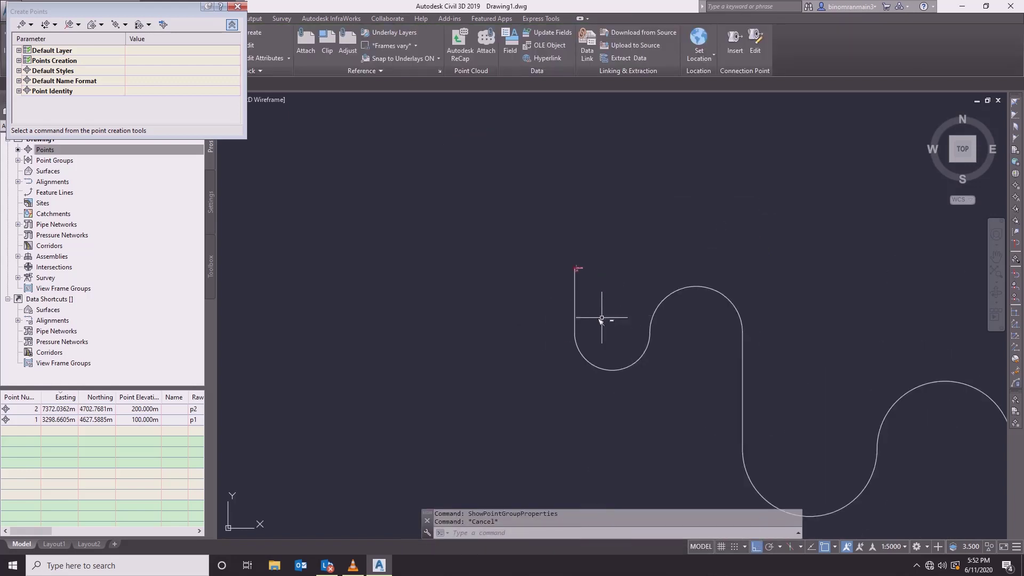
{"action": "scroll", "coordinate": [601, 319], "scroll_direction": "down", "scroll_amount": 4}
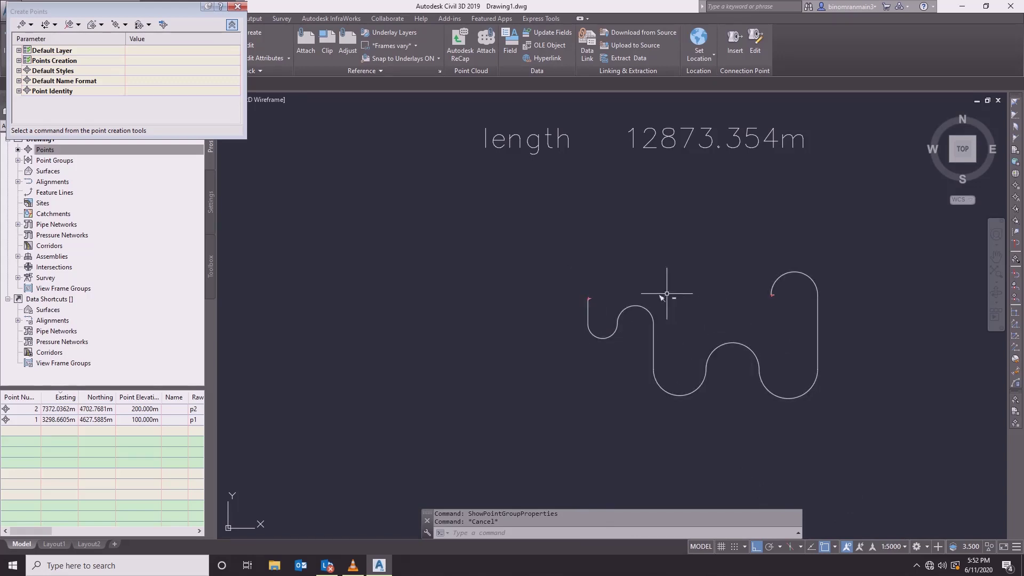
- Start the By Relative Location point-creation command from the Create Points toolbar
{"action": "scroll", "coordinate": [591, 293], "scroll_direction": "up", "scroll_amount": 5}
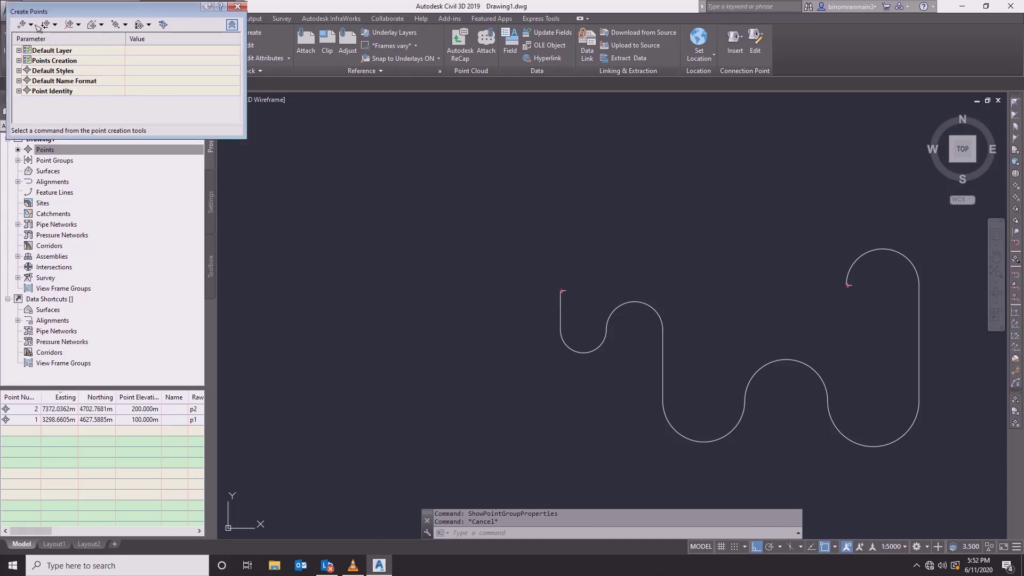
{"action": "left_click", "coordinate": [126, 25]}
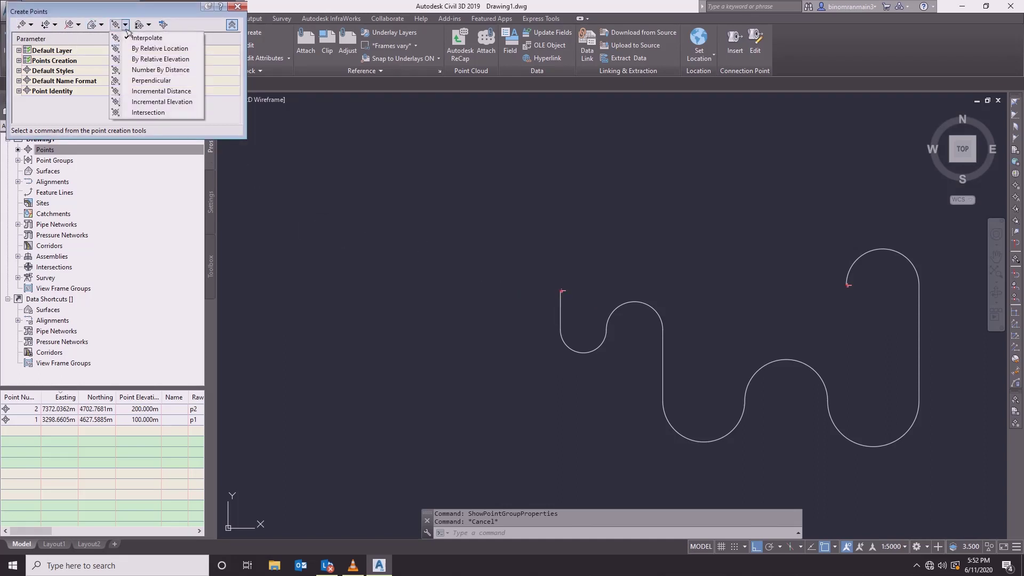
{"action": "left_click", "coordinate": [160, 50]}
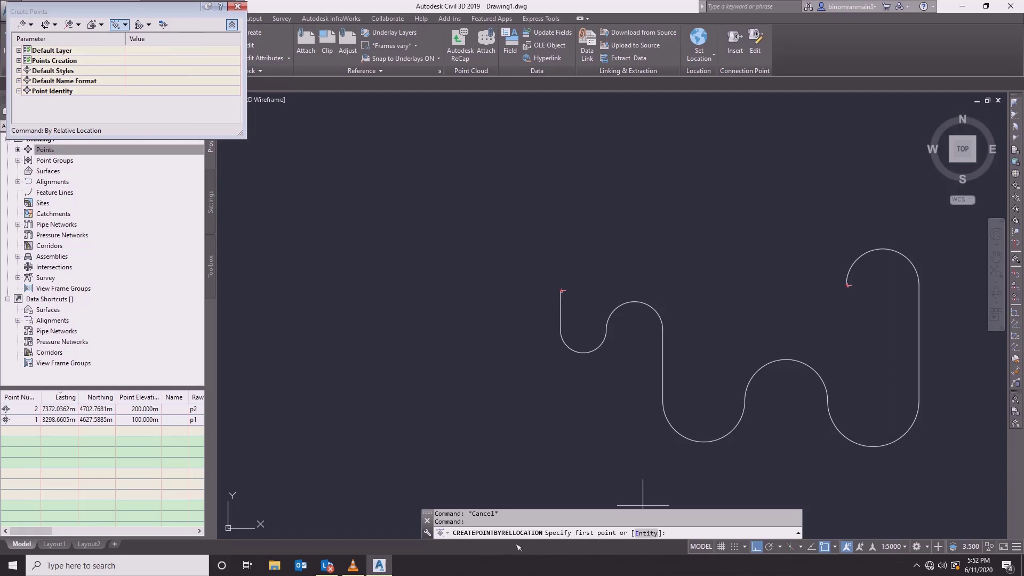
- Pick the winding polyline as reference, with control points at its start and end vertex
{"action": "left_click", "coordinate": [646, 533]}
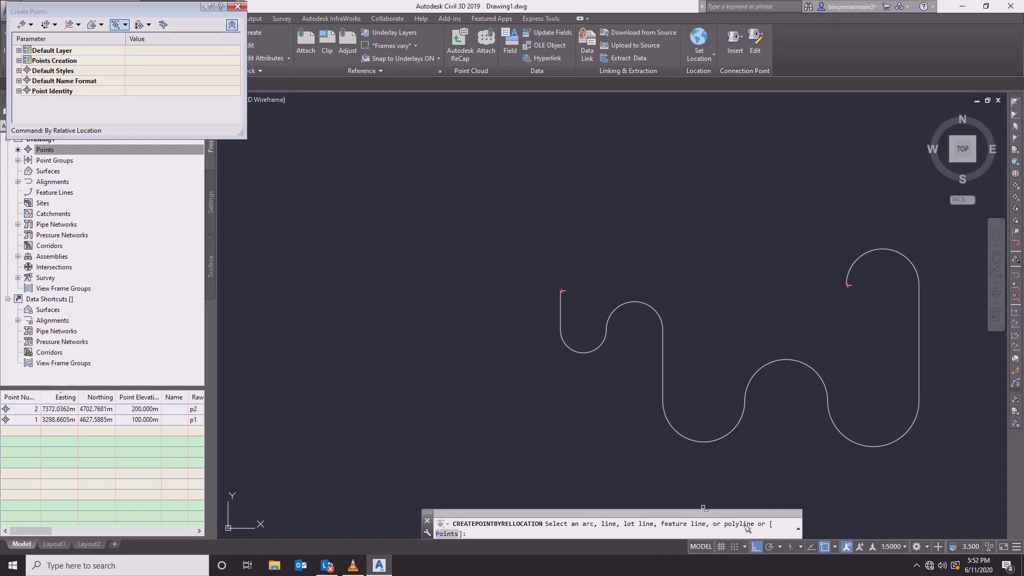
{"action": "left_click", "coordinate": [721, 438]}
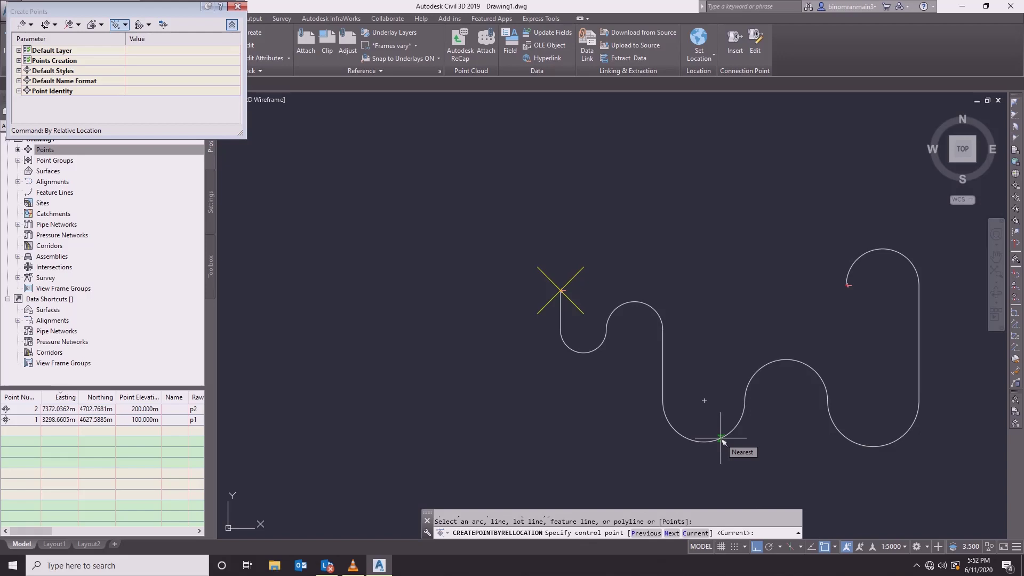
{"action": "left_click", "coordinate": [721, 439]}
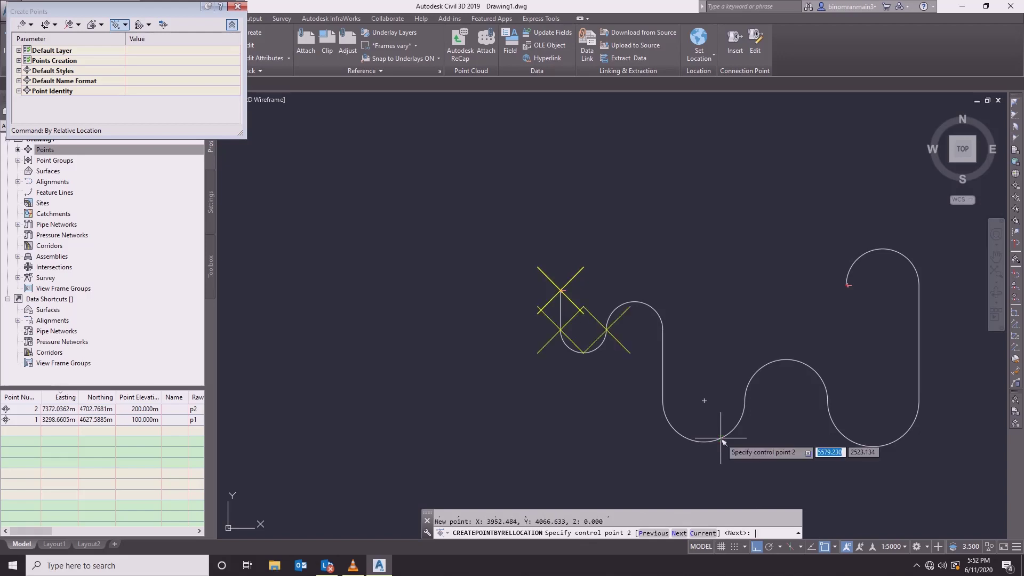
{"action": "left_click", "coordinate": [721, 438]}
{"action": "key", "text": "Return"}
{"action": "key", "text": "Return"}
{"action": "key", "text": "Return"}
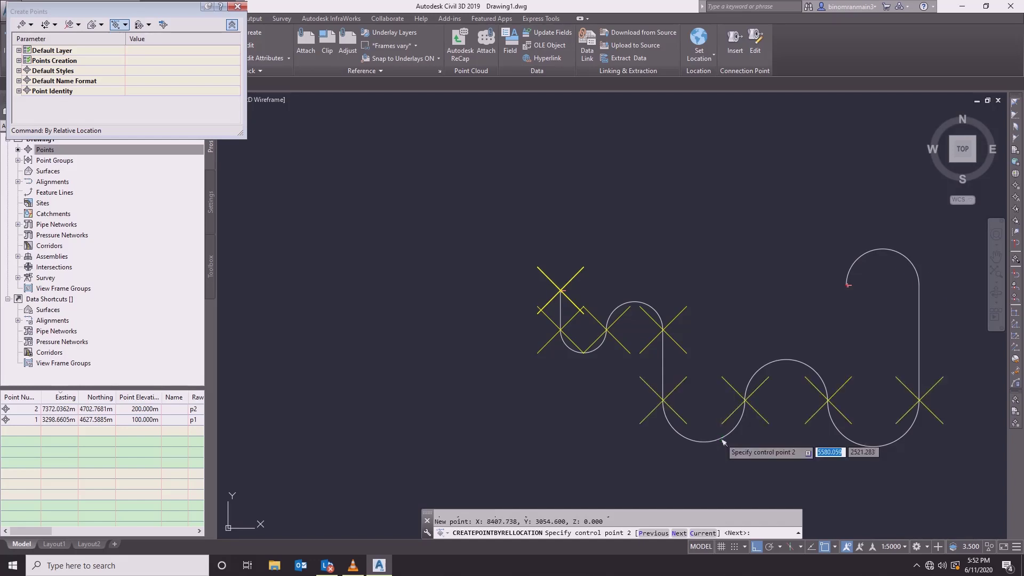
{"action": "key", "text": "Return"}
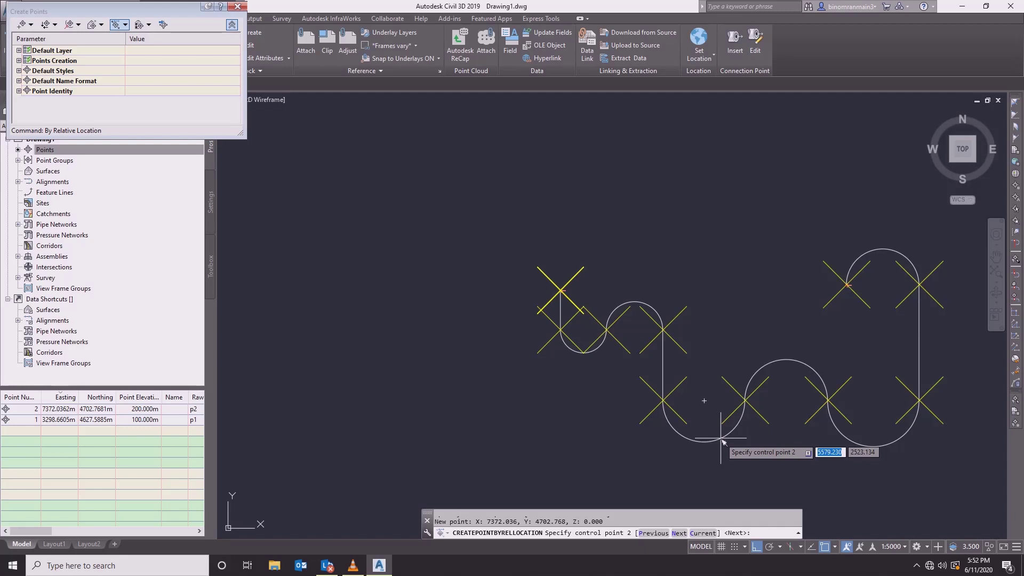
{"action": "type", "text": "c"}
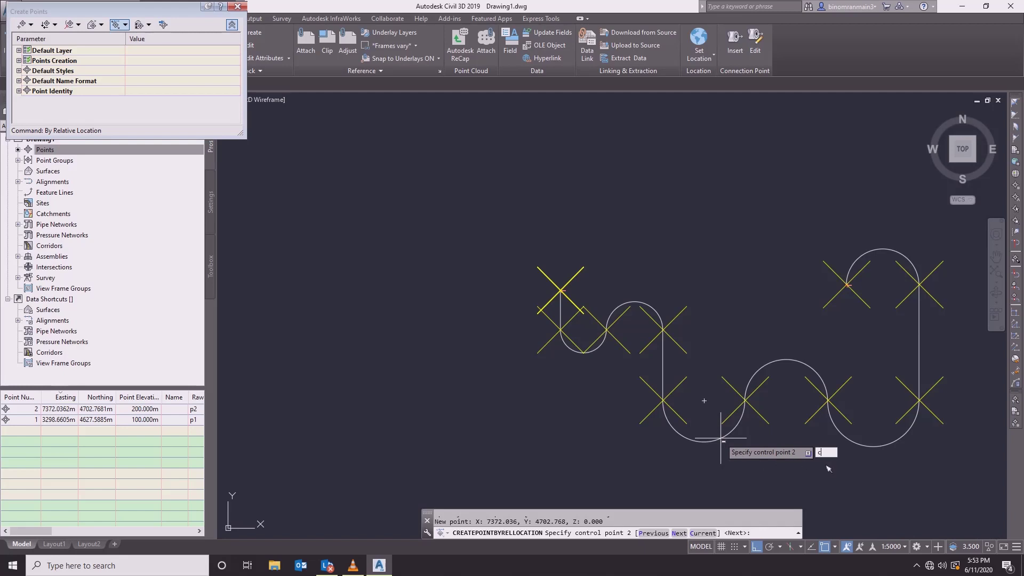
{"action": "key", "text": "Return"}
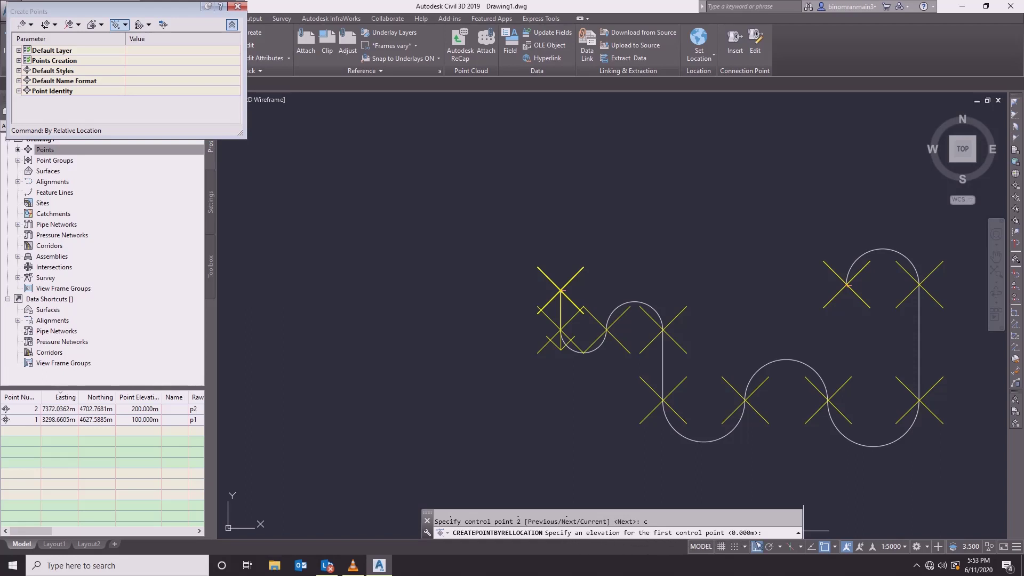
{"action": "scroll", "coordinate": [614, 224], "scroll_direction": "down", "scroll_amount": 3}
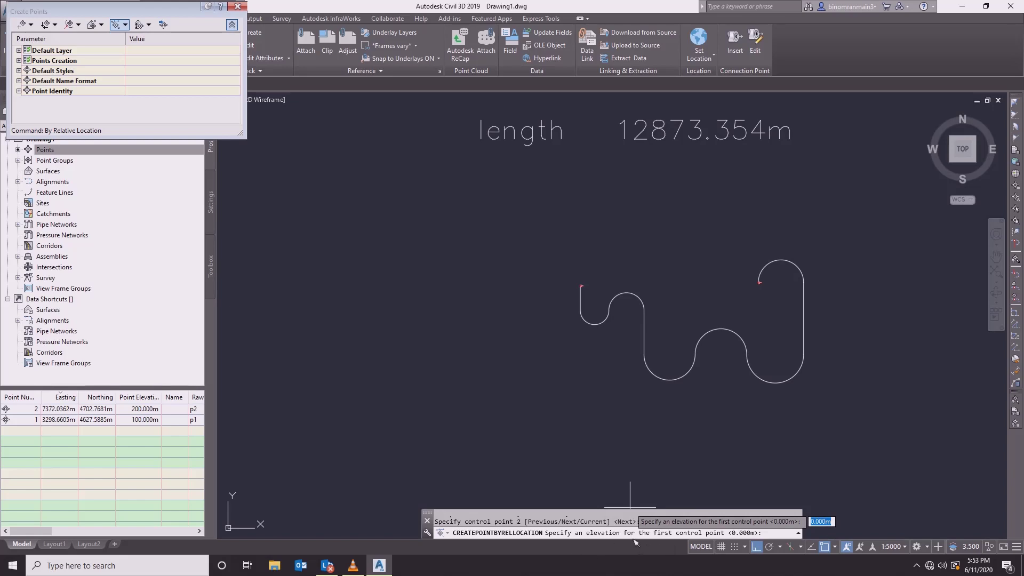
- Enter control-point elevations 100 and 200, giving a 40.74:1 slope
{"action": "scroll", "coordinate": [590, 291], "scroll_direction": "up", "scroll_amount": 2}
{"action": "scroll", "coordinate": [591, 292], "scroll_direction": "up", "scroll_amount": 5}
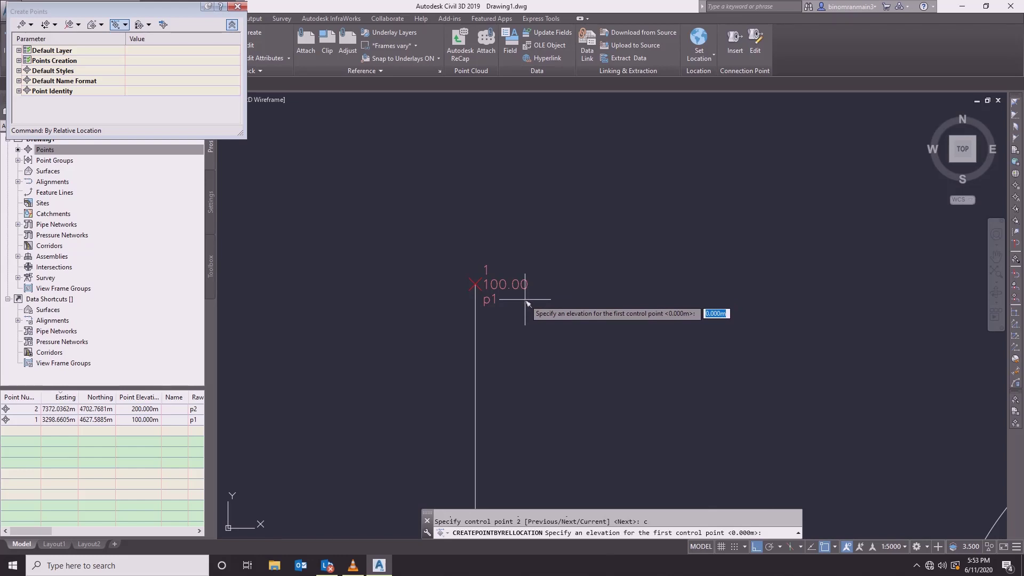
{"action": "type", "text": "100"}
{"action": "key", "text": "Return"}
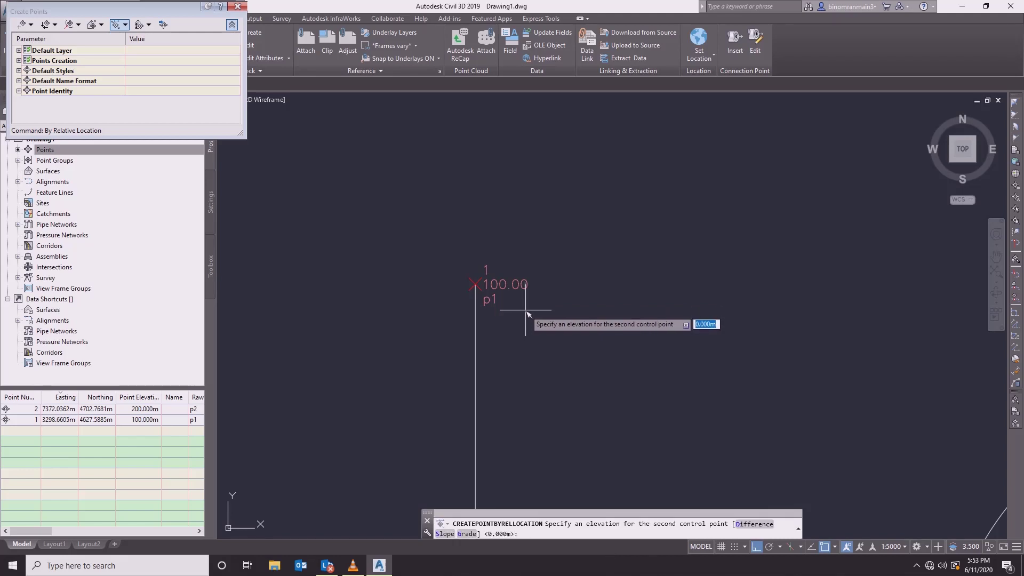
{"action": "scroll", "coordinate": [528, 309], "scroll_direction": "down", "scroll_amount": 5}
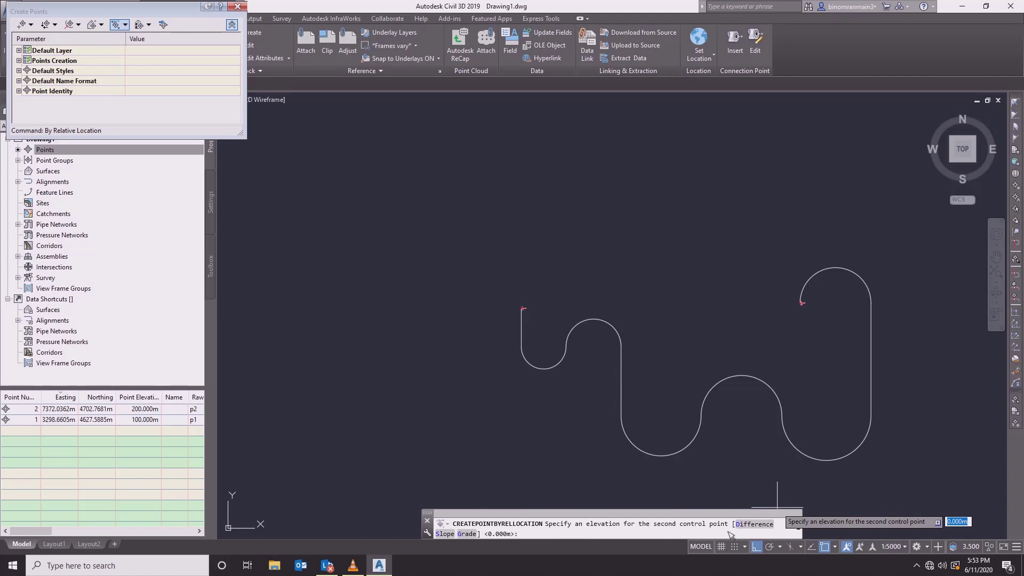
{"action": "scroll", "coordinate": [828, 306], "scroll_direction": "up", "scroll_amount": 6}
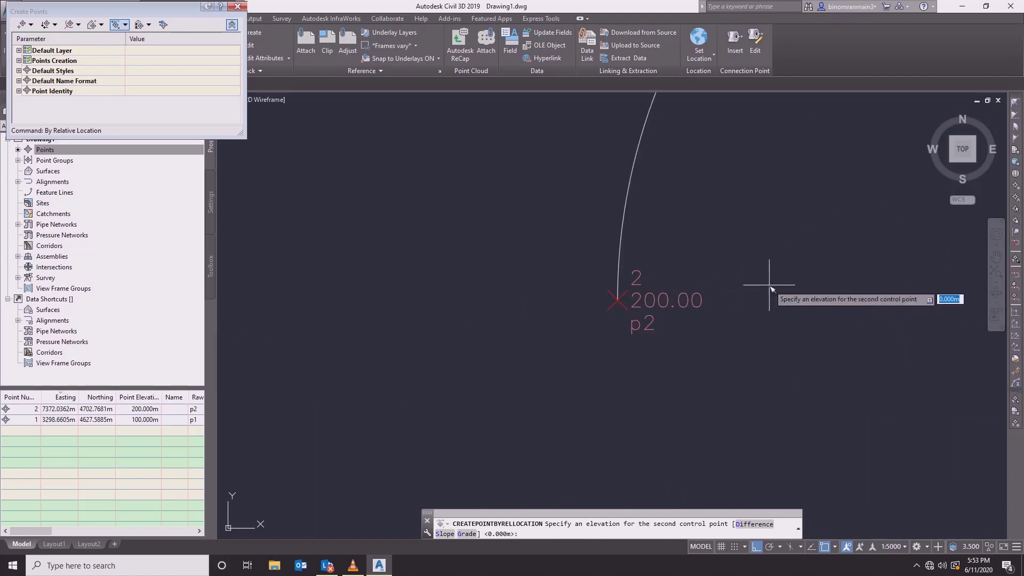
{"action": "type", "text": "200"}
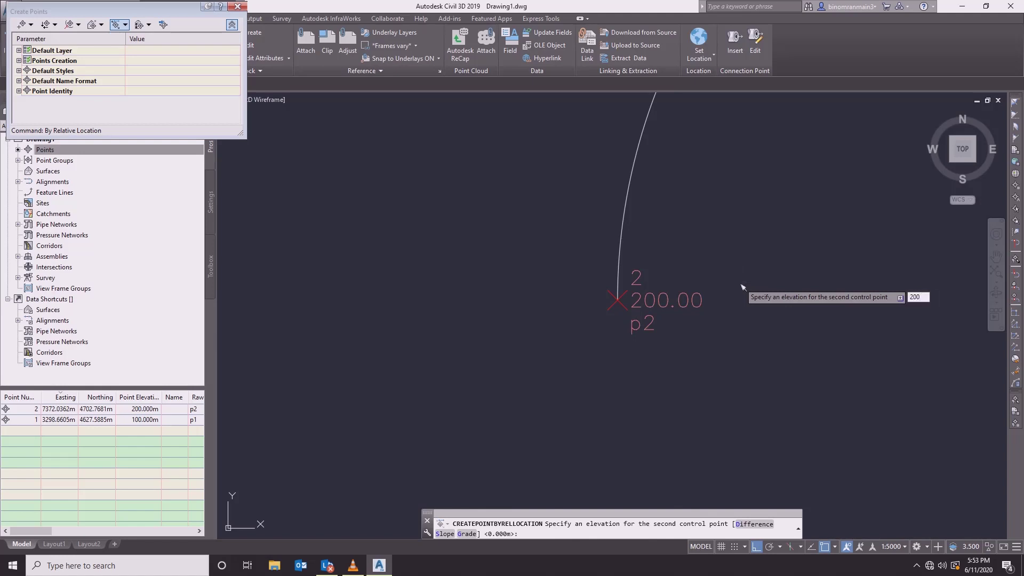
{"action": "key", "text": "Return"}
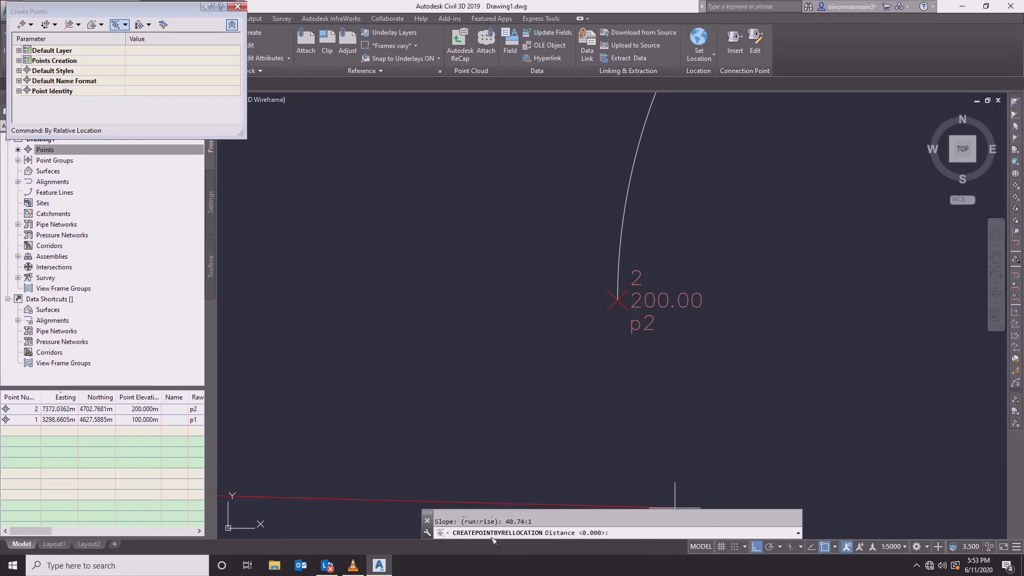
- Create points described 'points' at distances 1000 and 2000 along the polyline, zero offset
{"action": "scroll", "coordinate": [750, 288], "scroll_direction": "down", "scroll_amount": 6}
{"action": "scroll", "coordinate": [573, 290], "scroll_direction": "up", "scroll_amount": 6}
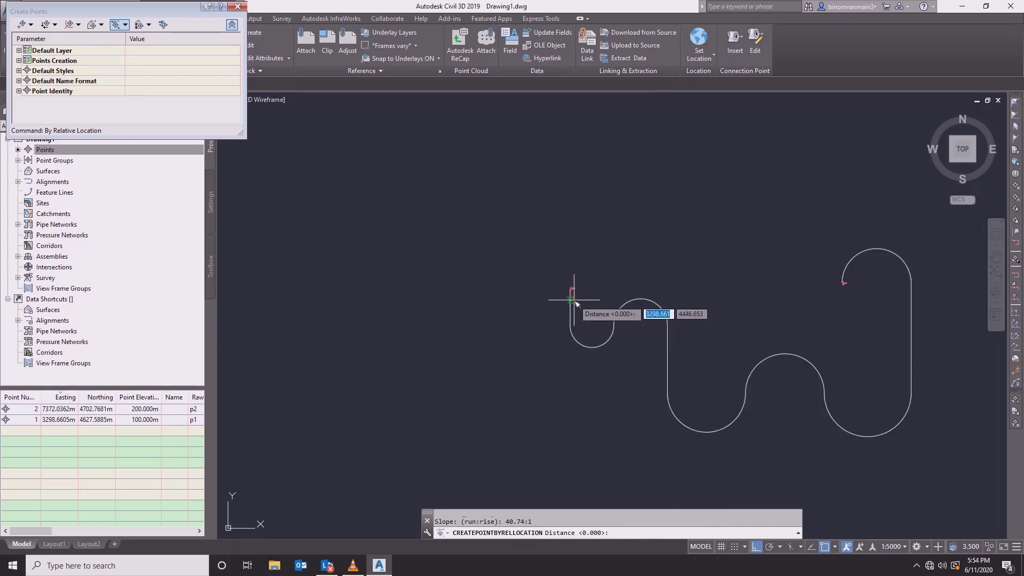
{"action": "scroll", "coordinate": [581, 283], "scroll_direction": "down", "scroll_amount": 3}
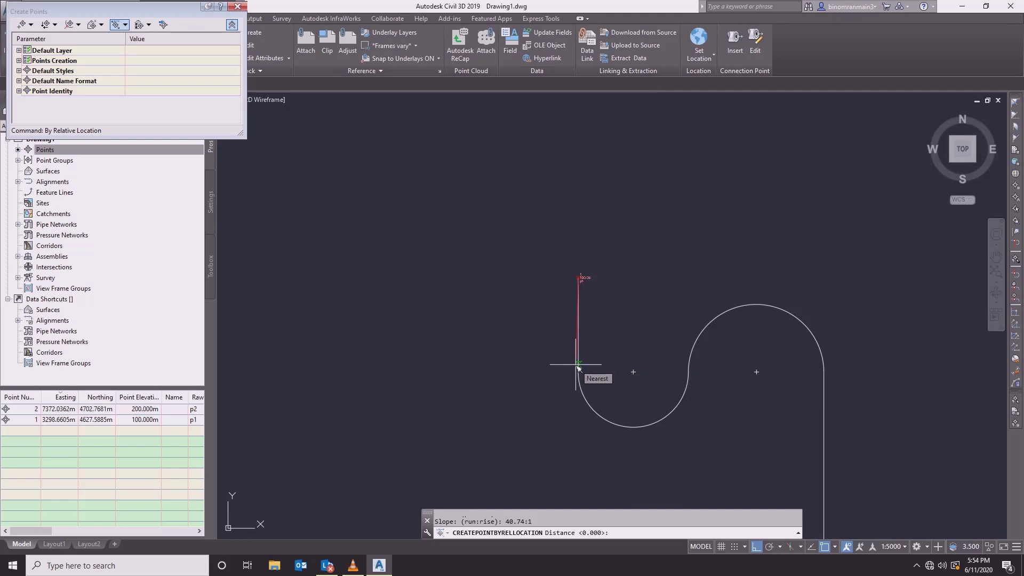
{"action": "type", "text": "1000"}
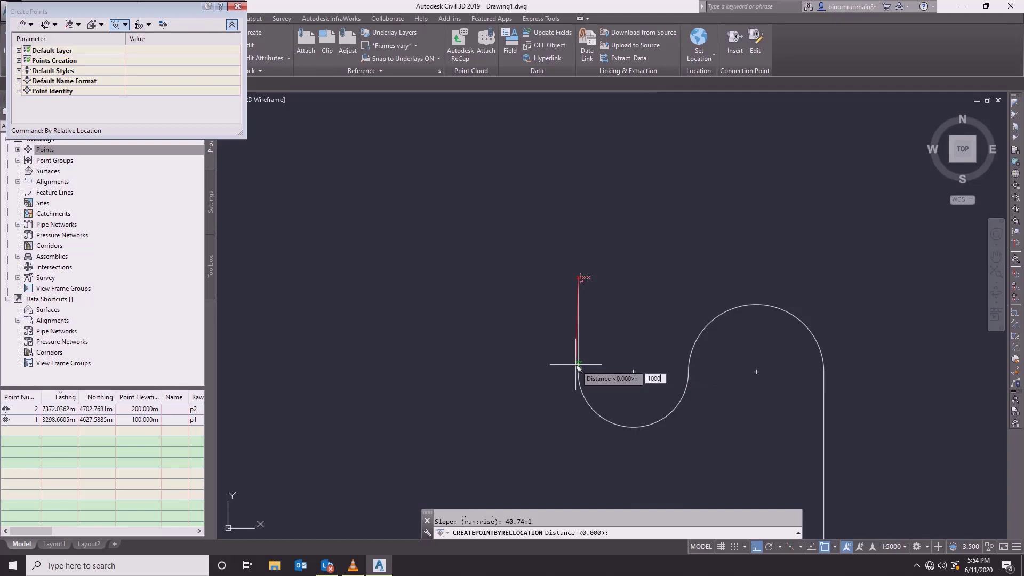
{"action": "key", "text": "Return"}
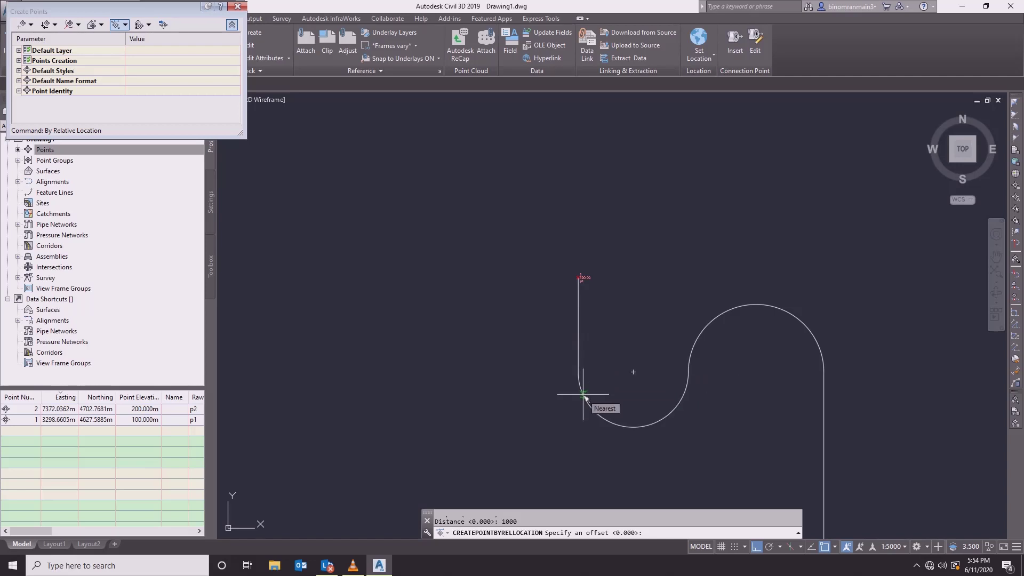
{"action": "key", "text": "Return"}
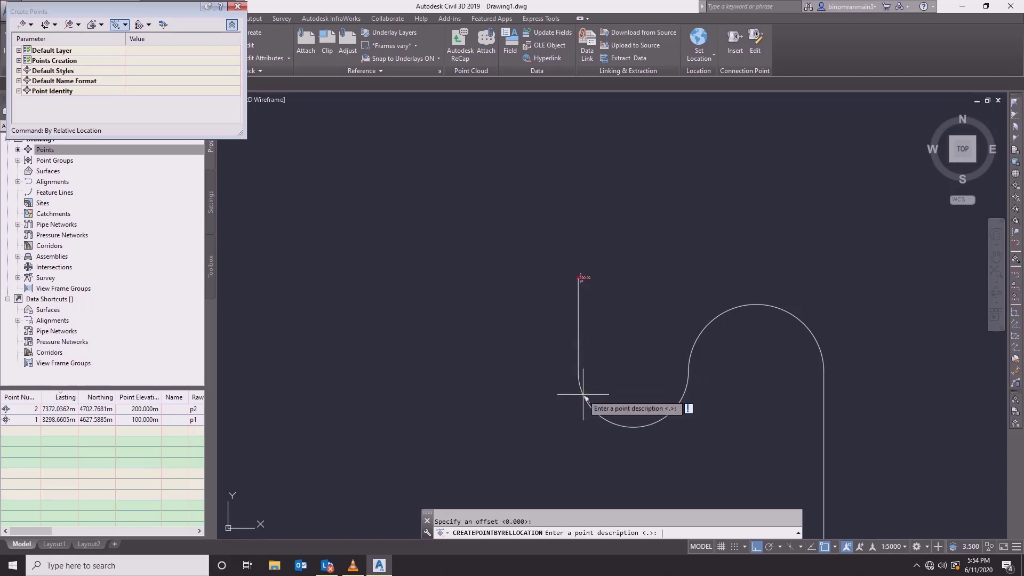
{"action": "type", "text": "points"}
{"action": "key", "text": "Return"}
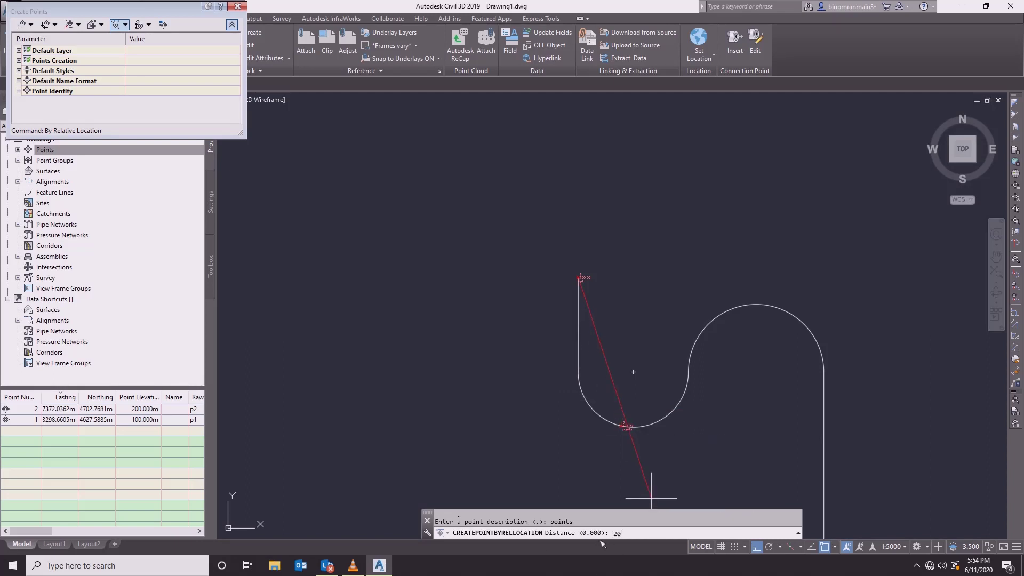
{"action": "key", "text": "Return"}
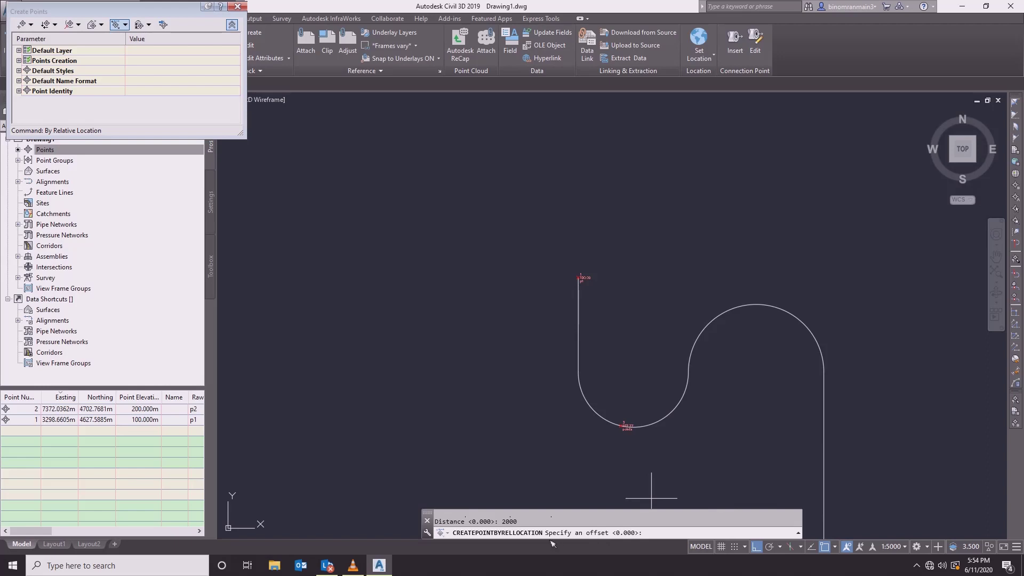
{"action": "key", "text": "Return"}
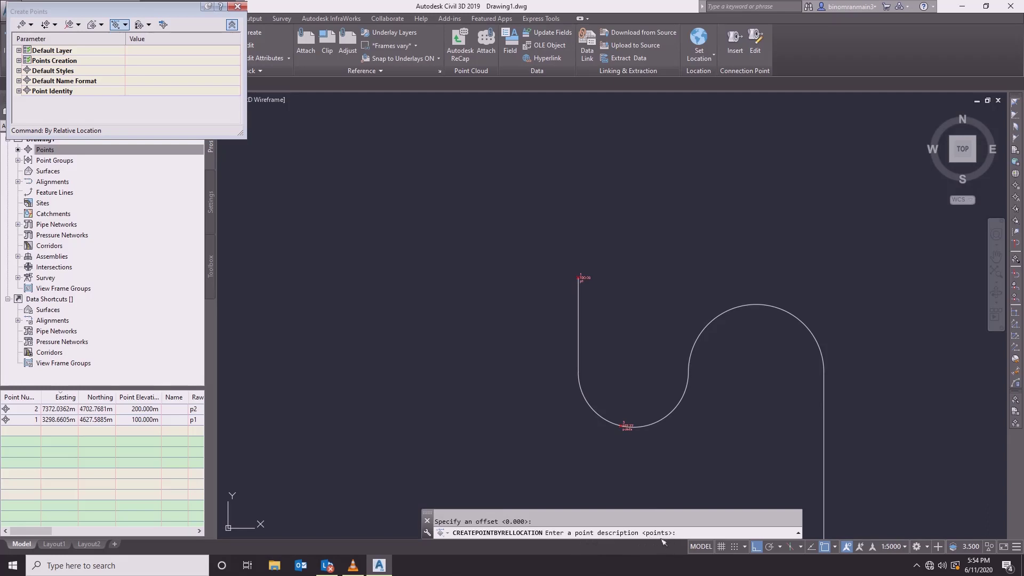
{"action": "key", "text": "Return"}
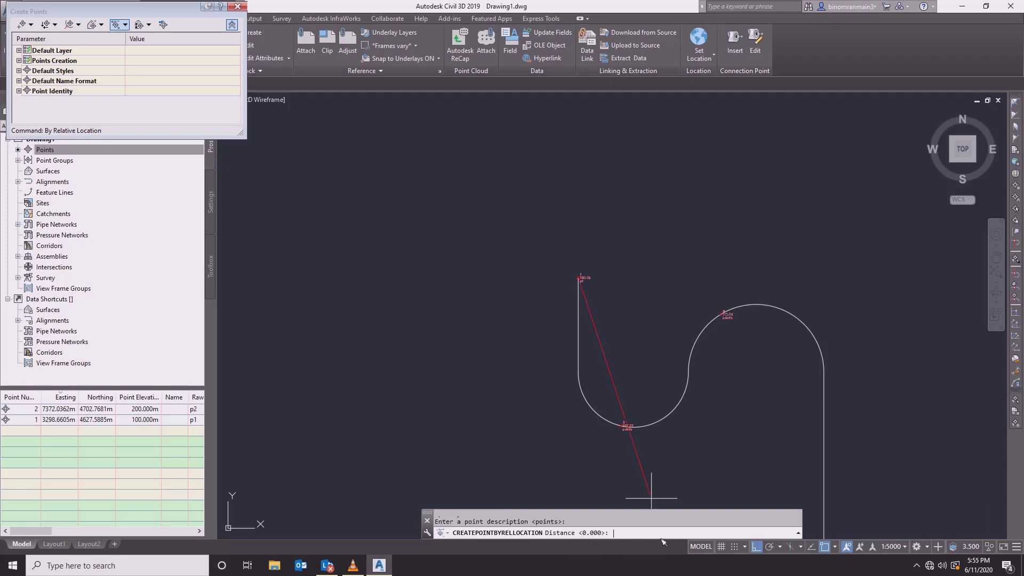
- Add a COGO point at distance 3000 along the polyline with default offset and description
{"action": "scroll", "coordinate": [742, 312], "scroll_direction": "up", "scroll_amount": 4}
{"action": "scroll", "coordinate": [723, 327], "scroll_direction": "down", "scroll_amount": 3}
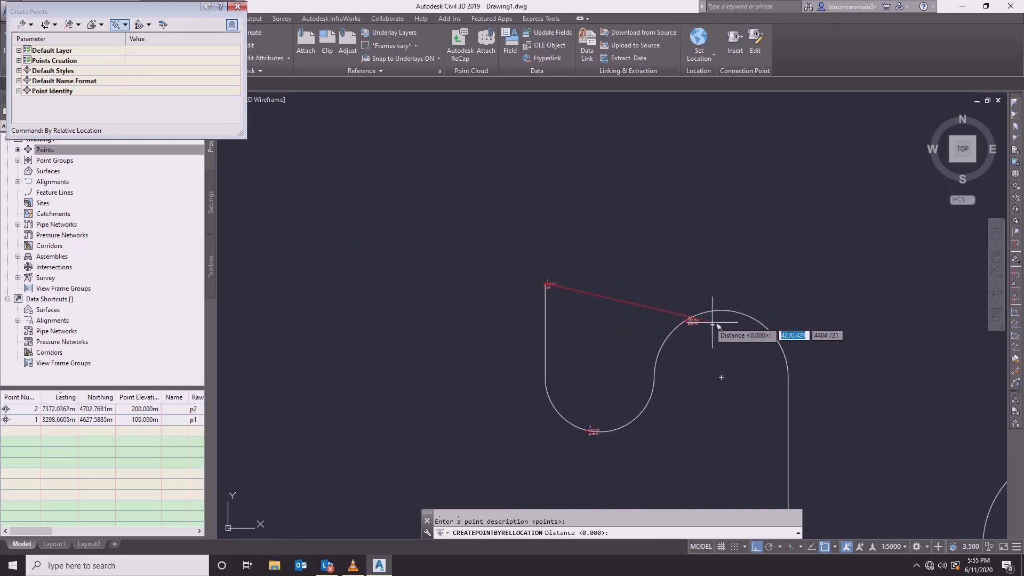
{"action": "scroll", "coordinate": [725, 331], "scroll_direction": "up", "scroll_amount": 2}
{"action": "scroll", "coordinate": [725, 331], "scroll_direction": "down", "scroll_amount": 3}
{"action": "scroll", "coordinate": [725, 341], "scroll_direction": "up", "scroll_amount": 3}
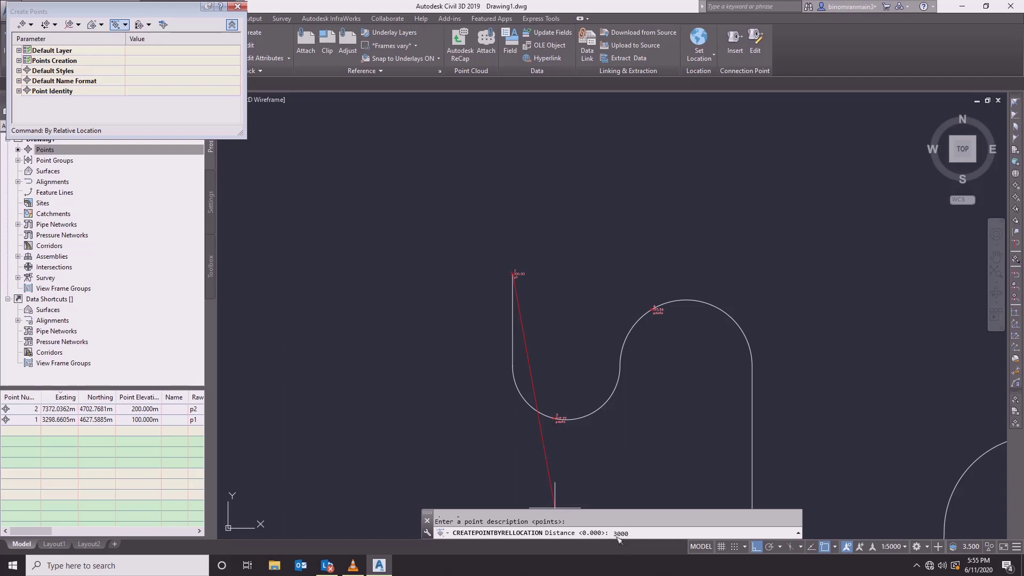
{"action": "key", "text": "Return"}
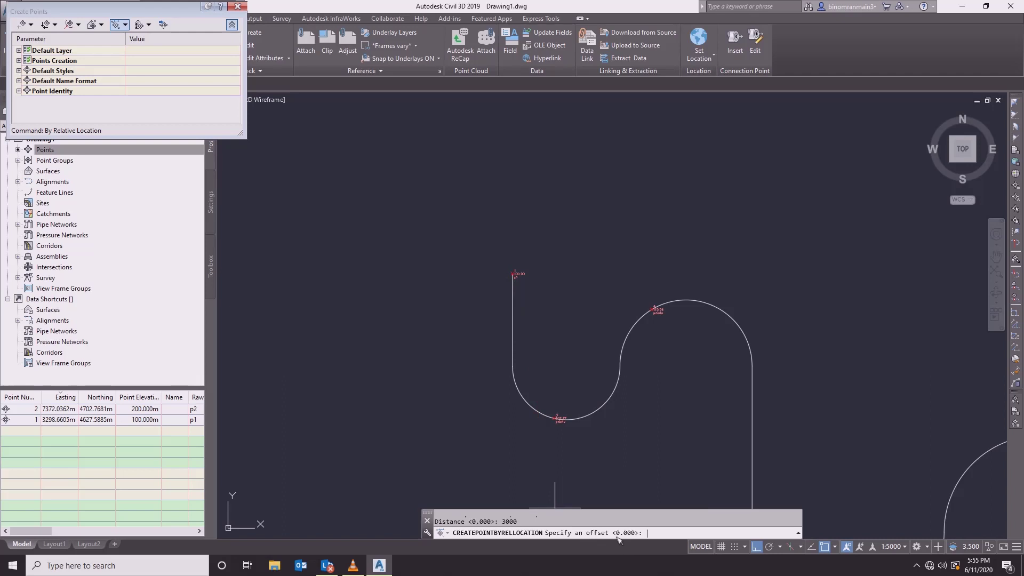
{"action": "key", "text": "Return"}
{"action": "key", "text": "Return"}
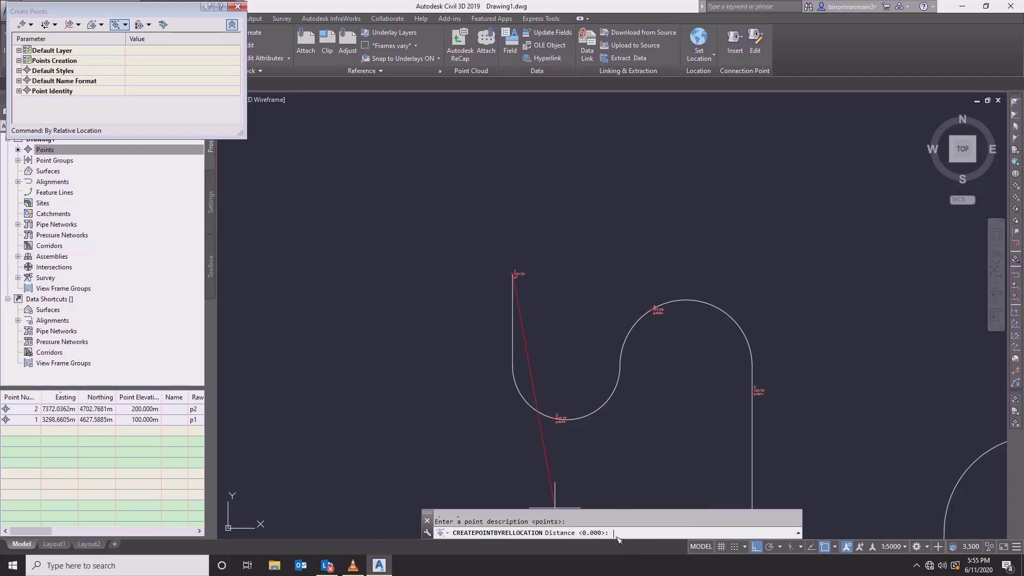
{"action": "scroll", "coordinate": [759, 380], "scroll_direction": "down", "scroll_amount": 2}
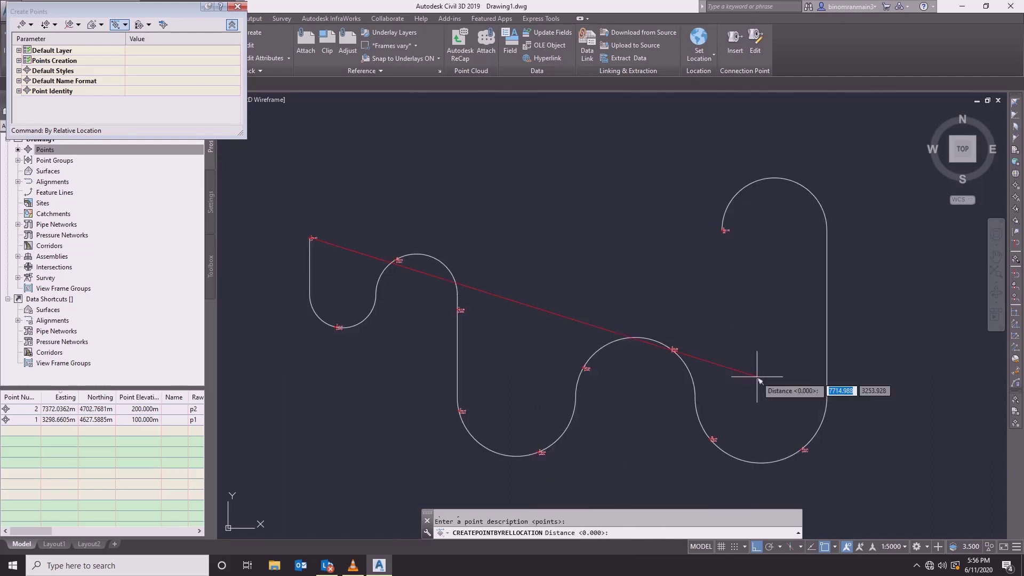
- Add COGO points at distances 10000, 11000 and 12000 along the polyline
{"action": "type", "text": "10000"}
{"action": "key", "text": "Return"}
{"action": "key", "text": "Return"}
{"action": "key", "text": "Return"}
{"action": "type", "text": "1100"}
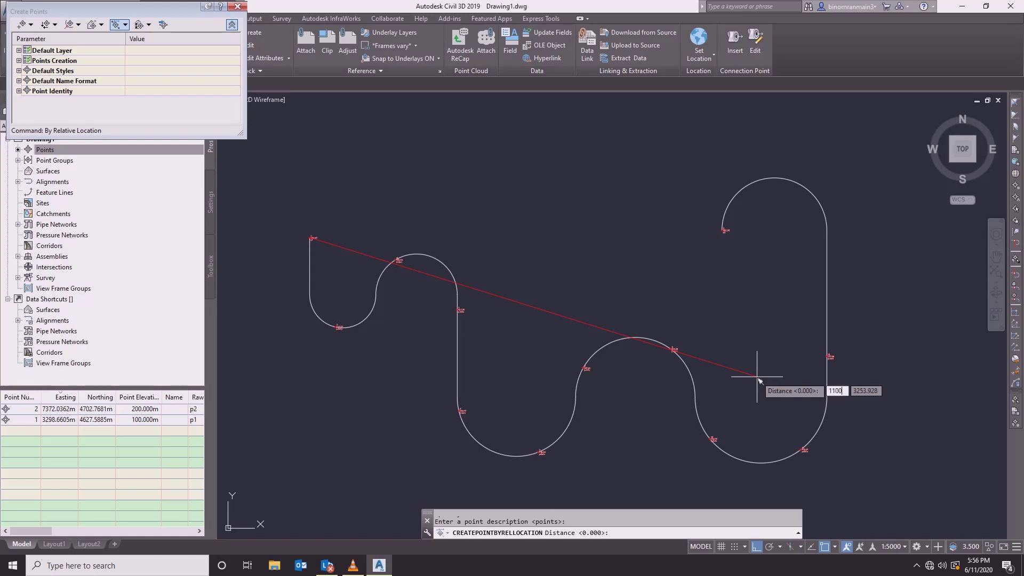
{"action": "type", "text": "0"}
{"action": "key", "text": "Return"}
{"action": "key", "text": "Return"}
{"action": "key", "text": "Return"}
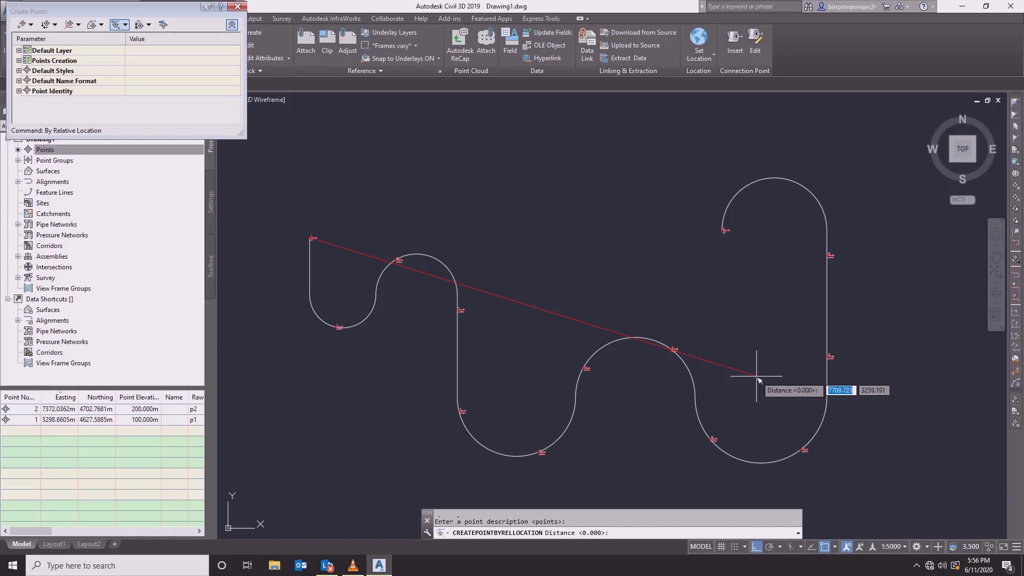
{"action": "scroll", "coordinate": [757, 378], "scroll_direction": "down", "scroll_amount": 4}
{"action": "scroll", "coordinate": [763, 306], "scroll_direction": "up", "scroll_amount": 2}
{"action": "scroll", "coordinate": [766, 309], "scroll_direction": "up", "scroll_amount": 4}
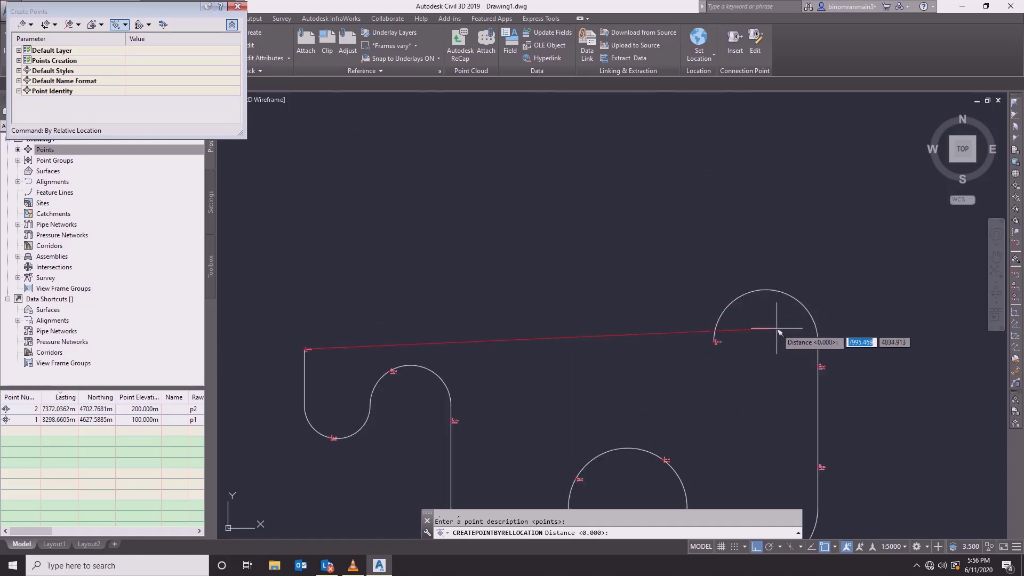
{"action": "type", "text": "12000"}
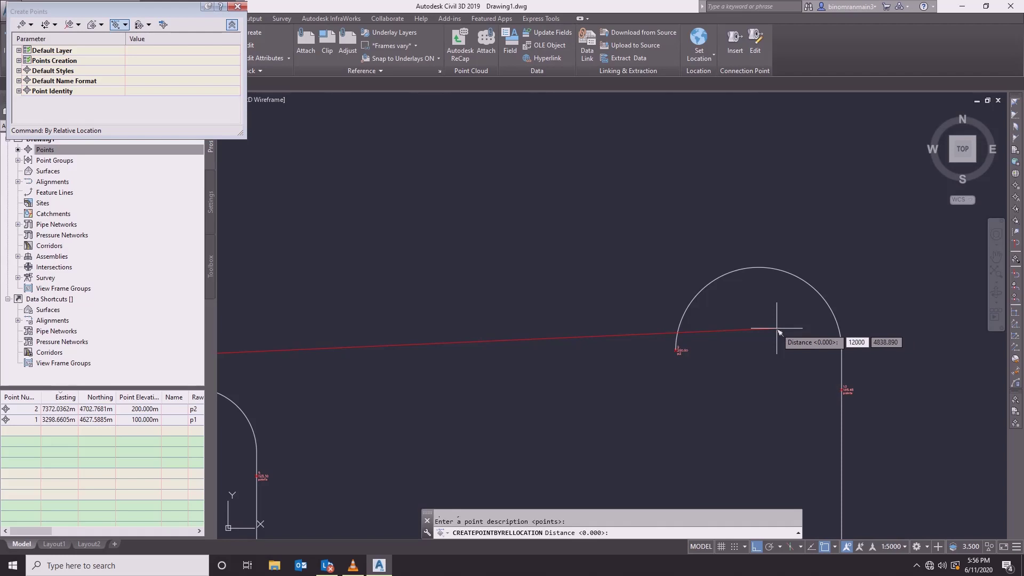
{"action": "key", "text": "Return"}
{"action": "key", "text": "Return"}
{"action": "key", "text": "Return"}
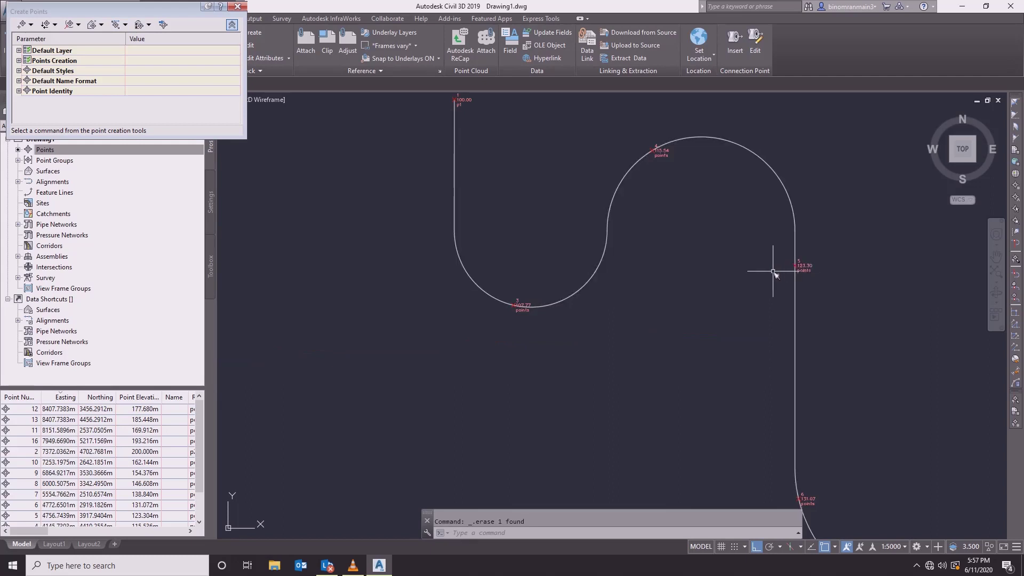
- Zoom along the serpentine polyline to check each COGO point's elevation label
{"action": "scroll", "coordinate": [782, 270], "scroll_direction": "down", "scroll_amount": 3}
{"action": "scroll", "coordinate": [758, 367], "scroll_direction": "up", "scroll_amount": 5}
{"action": "scroll", "coordinate": [694, 347], "scroll_direction": "down", "scroll_amount": 3}
{"action": "scroll", "coordinate": [789, 377], "scroll_direction": "up", "scroll_amount": 4}
{"action": "scroll", "coordinate": [727, 359], "scroll_direction": "up", "scroll_amount": 2}
{"action": "scroll", "coordinate": [640, 401], "scroll_direction": "down", "scroll_amount": 1}
{"action": "scroll", "coordinate": [715, 281], "scroll_direction": "down", "scroll_amount": 3}
{"action": "scroll", "coordinate": [743, 228], "scroll_direction": "up", "scroll_amount": 6}
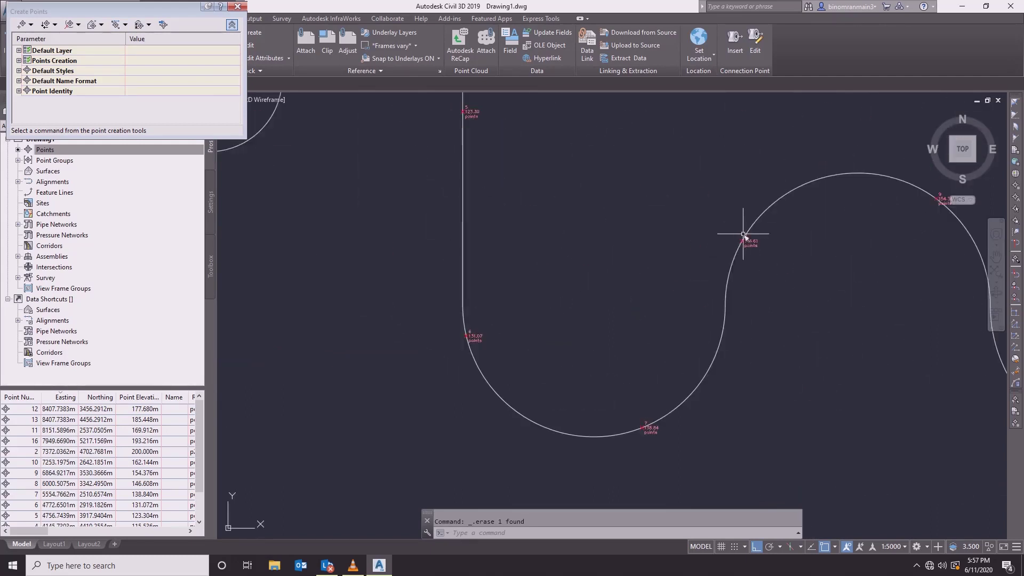
{"action": "scroll", "coordinate": [642, 284], "scroll_direction": "down", "scroll_amount": 2}
{"action": "scroll", "coordinate": [693, 277], "scroll_direction": "down", "scroll_amount": 2}
{"action": "scroll", "coordinate": [850, 242], "scroll_direction": "up", "scroll_amount": 5}
{"action": "scroll", "coordinate": [693, 230], "scroll_direction": "down", "scroll_amount": 2}
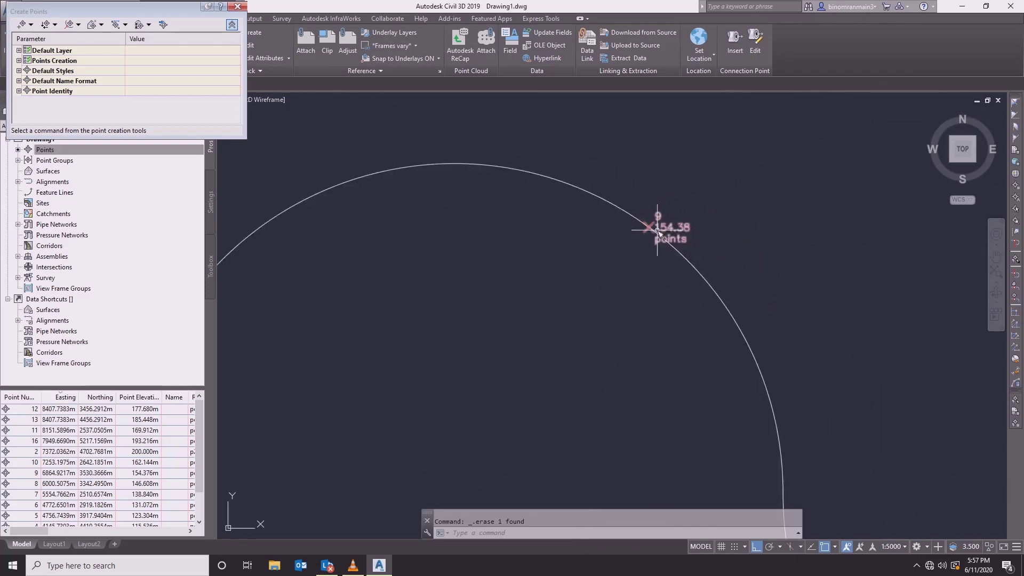
{"action": "scroll", "coordinate": [686, 270], "scroll_direction": "down", "scroll_amount": 1}
{"action": "scroll", "coordinate": [746, 438], "scroll_direction": "up", "scroll_amount": 5}
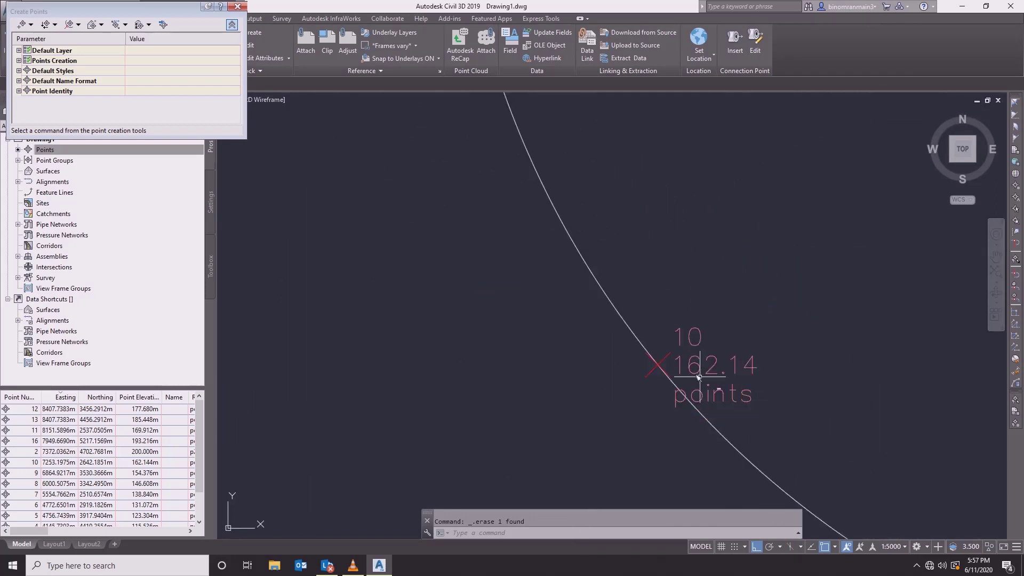
{"action": "scroll", "coordinate": [693, 373], "scroll_direction": "down", "scroll_amount": 5}
{"action": "scroll", "coordinate": [790, 390], "scroll_direction": "up", "scroll_amount": 4}
{"action": "scroll", "coordinate": [777, 354], "scroll_direction": "down", "scroll_amount": 6}
{"action": "scroll", "coordinate": [693, 334], "scroll_direction": "up", "scroll_amount": 5}
{"action": "scroll", "coordinate": [690, 341], "scroll_direction": "down", "scroll_amount": 5}
{"action": "scroll", "coordinate": [687, 333], "scroll_direction": "up", "scroll_amount": 5}
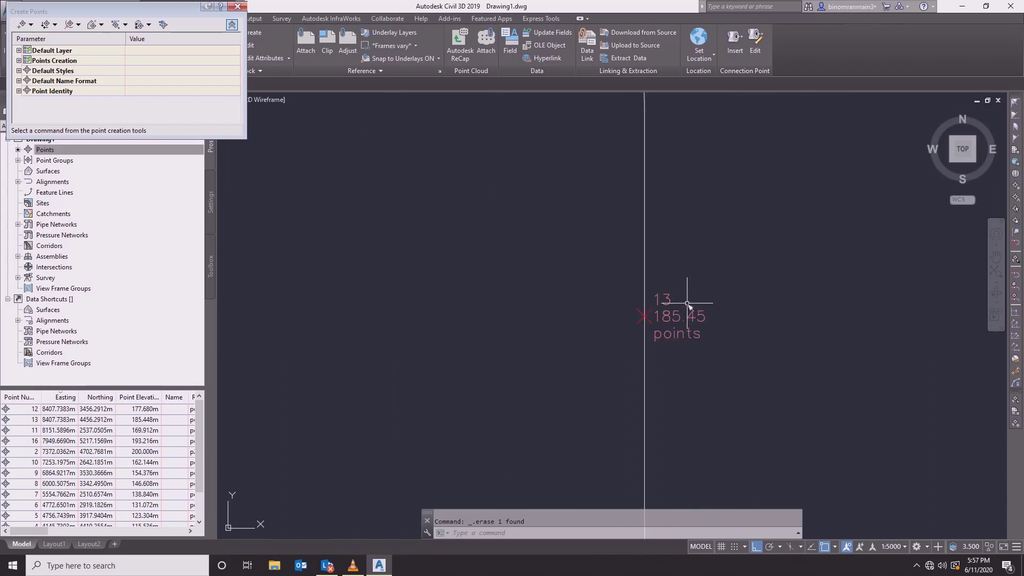
{"action": "scroll", "coordinate": [688, 334], "scroll_direction": "down", "scroll_amount": 3}
{"action": "scroll", "coordinate": [622, 229], "scroll_direction": "up", "scroll_amount": 4}
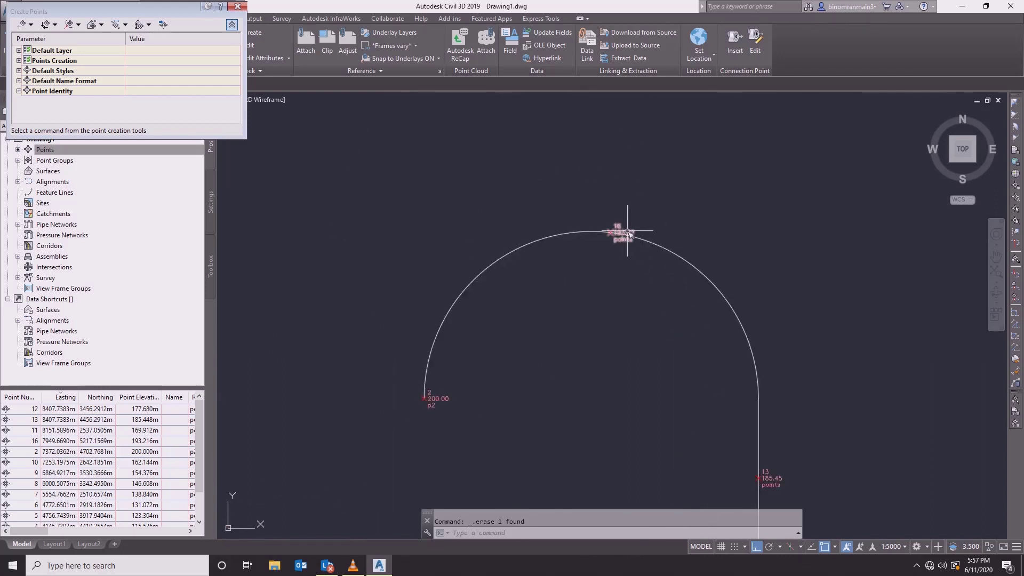
- Close the Create Points toolbar, leaving the numbered points along the polyline
{"action": "scroll", "coordinate": [626, 232], "scroll_direction": "down", "scroll_amount": 2}
{"action": "scroll", "coordinate": [628, 232], "scroll_direction": "down", "scroll_amount": 2}
{"action": "scroll", "coordinate": [507, 334], "scroll_direction": "up", "scroll_amount": 5}
{"action": "scroll", "coordinate": [537, 336], "scroll_direction": "down", "scroll_amount": 2}
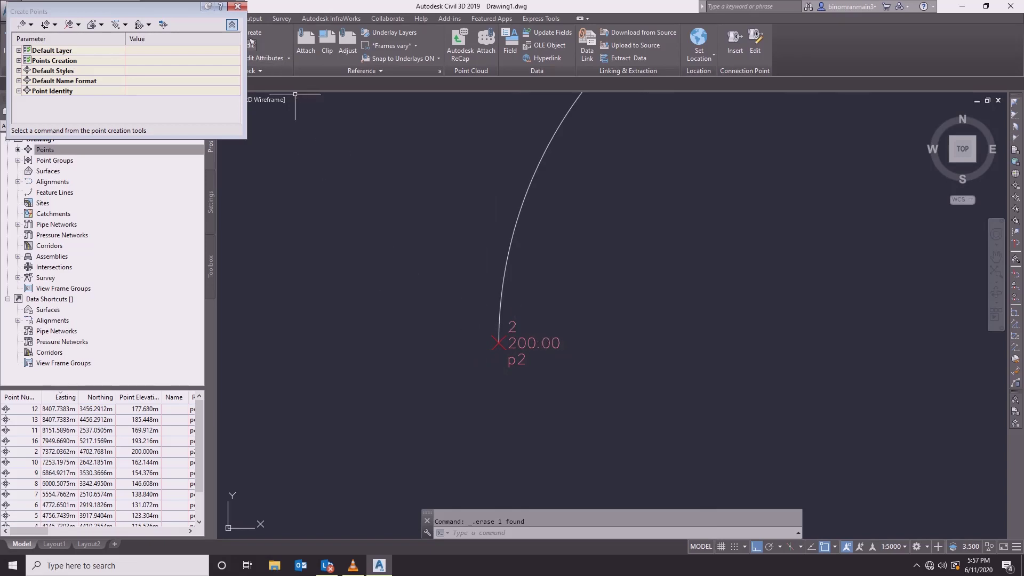
{"action": "left_click", "coordinate": [237, 6]}
{"action": "scroll", "coordinate": [633, 256], "scroll_direction": "down", "scroll_amount": 6}
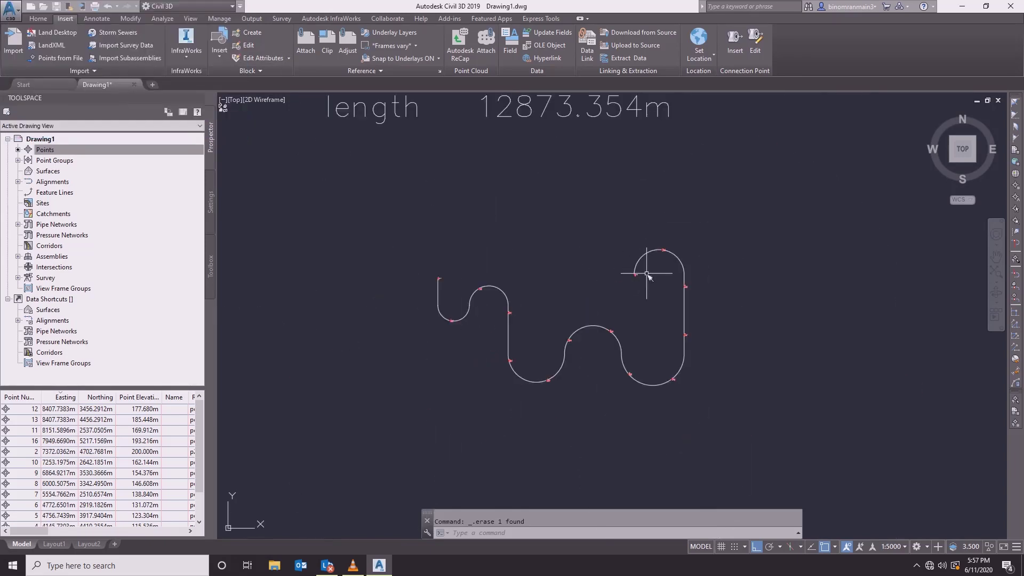
- Select all similar COGO points and open them in the Panorama Point Editor via Edit Points
{"action": "scroll", "coordinate": [443, 281], "scroll_direction": "up", "scroll_amount": 3}
{"action": "left_click", "coordinate": [412, 269]}
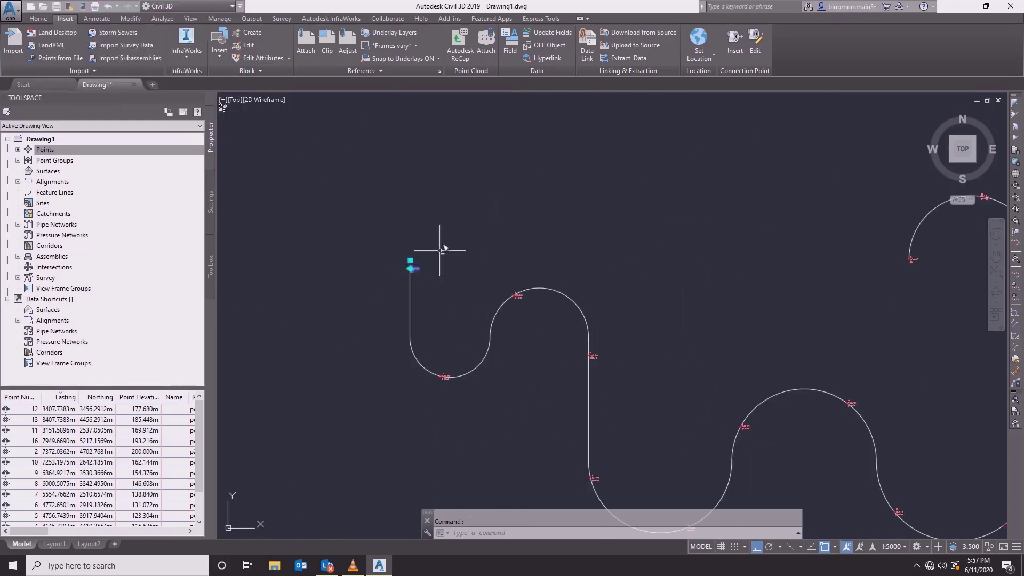
{"action": "scroll", "coordinate": [464, 222], "scroll_direction": "down", "scroll_amount": 3}
{"action": "right_click", "coordinate": [482, 213]}
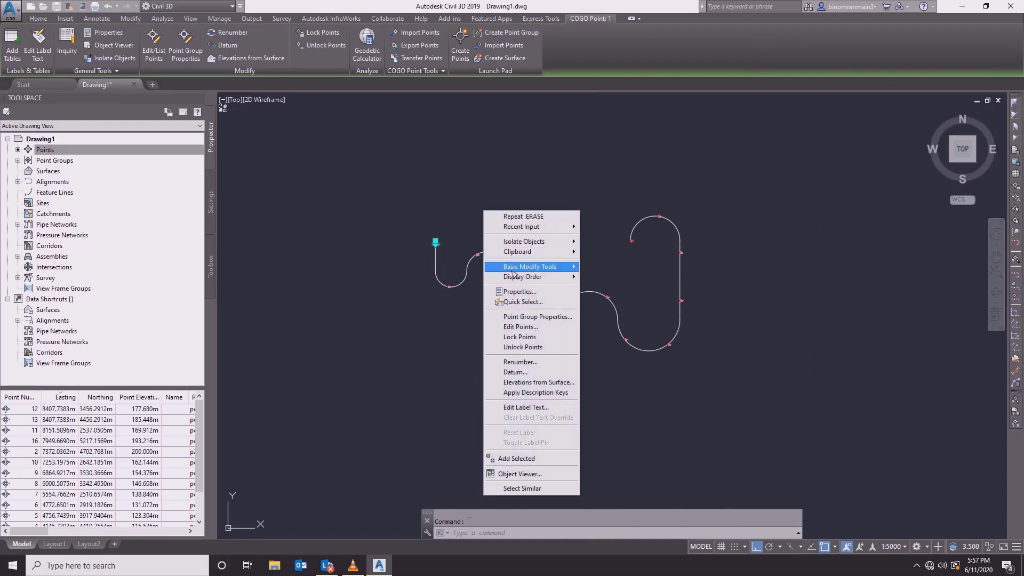
{"action": "left_click", "coordinate": [522, 488]}
{"action": "right_click", "coordinate": [567, 191]}
{"action": "left_click", "coordinate": [599, 296]}
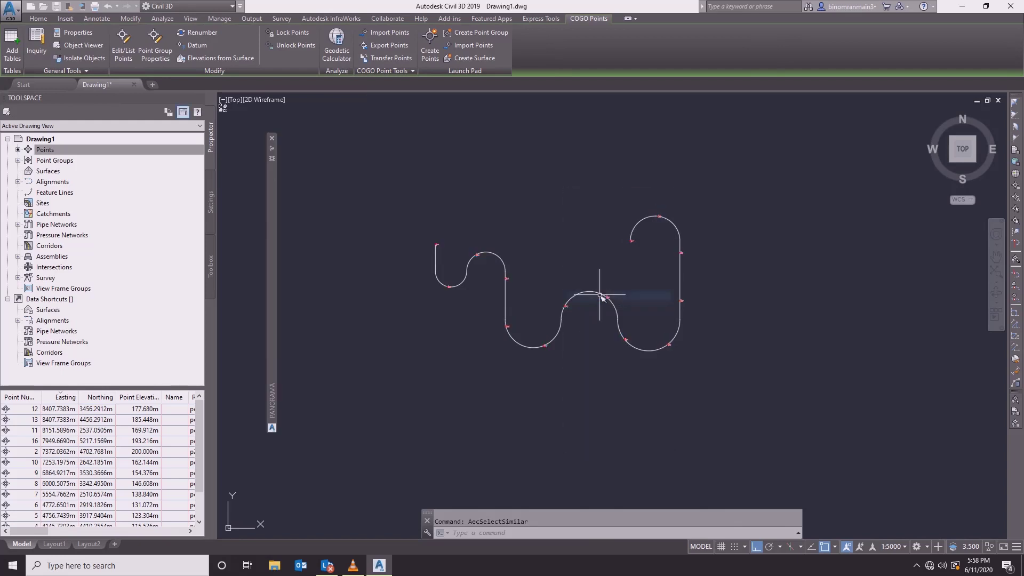
{"action": "mouse_move", "coordinate": [277, 229]}
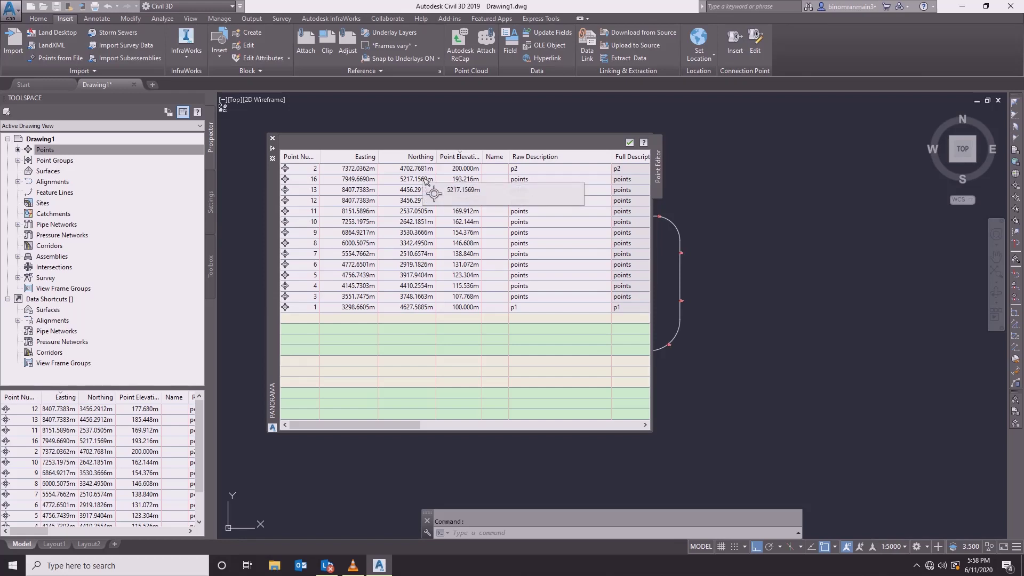
- Export every Point Editor row as PENZD comma-delimited to Desktop\ssss.csv
{"action": "left_click", "coordinate": [427, 180]}
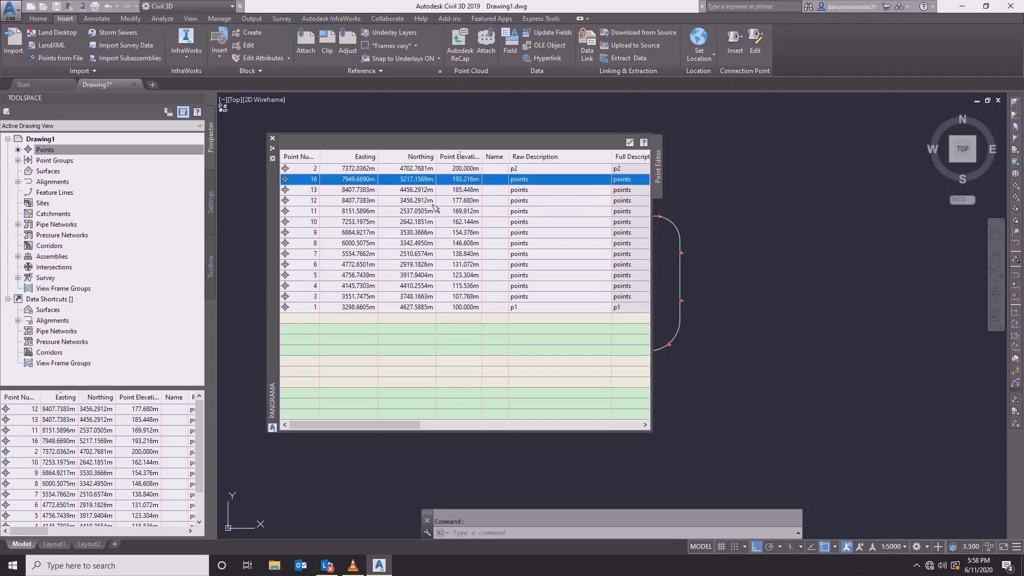
{"action": "key", "text": "ctrl+a"}
{"action": "right_click", "coordinate": [450, 207]}
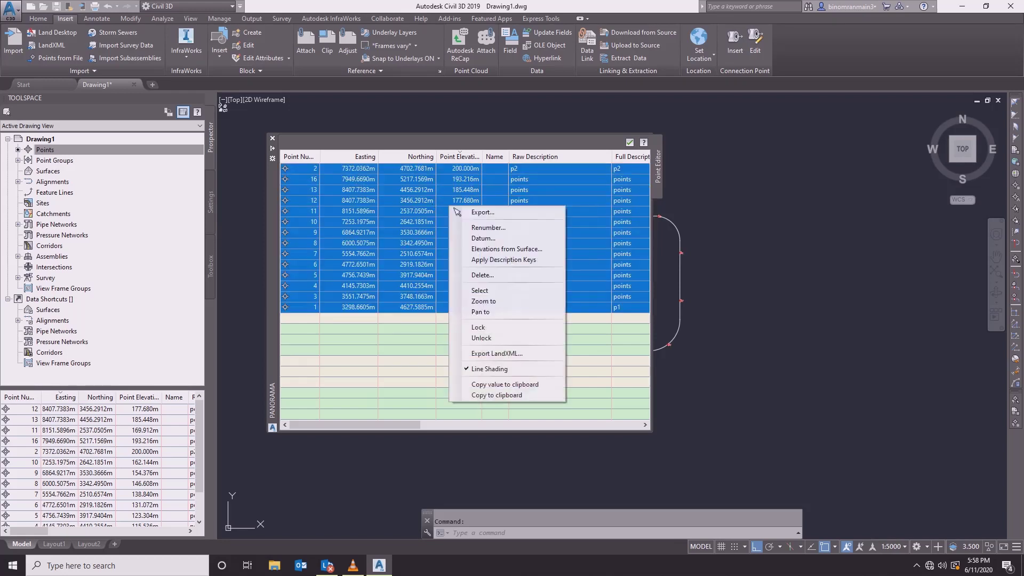
{"action": "left_click", "coordinate": [490, 213]}
{"action": "left_click", "coordinate": [605, 243]}
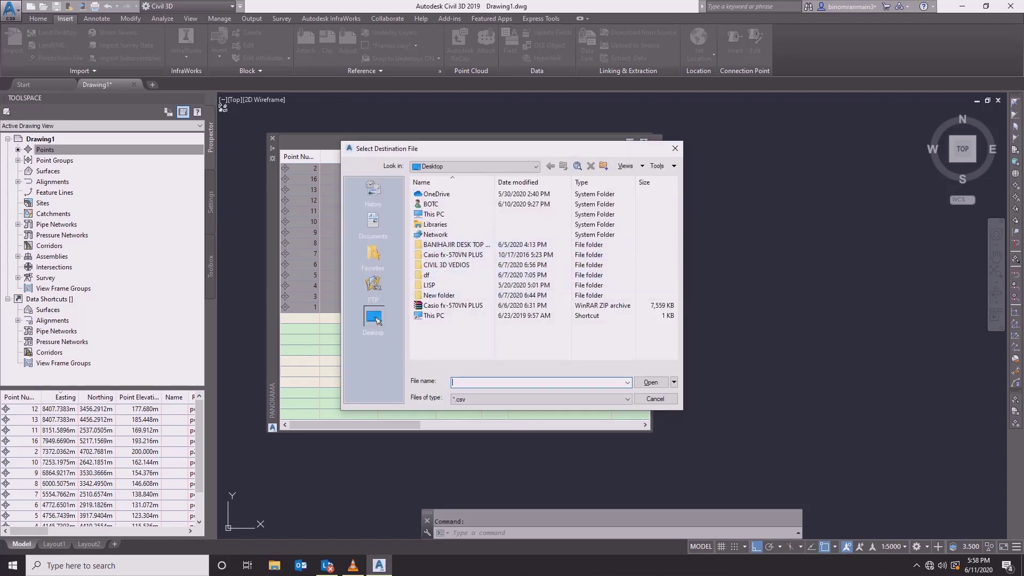
{"action": "type", "text": "ssss"}
{"action": "key", "text": "Return"}
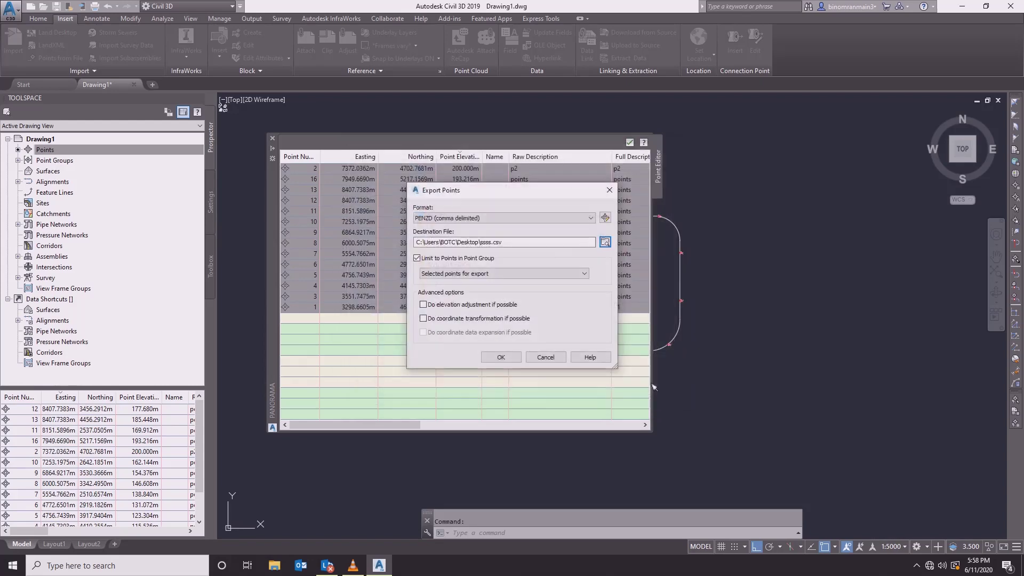
{"action": "left_click", "coordinate": [501, 358]}
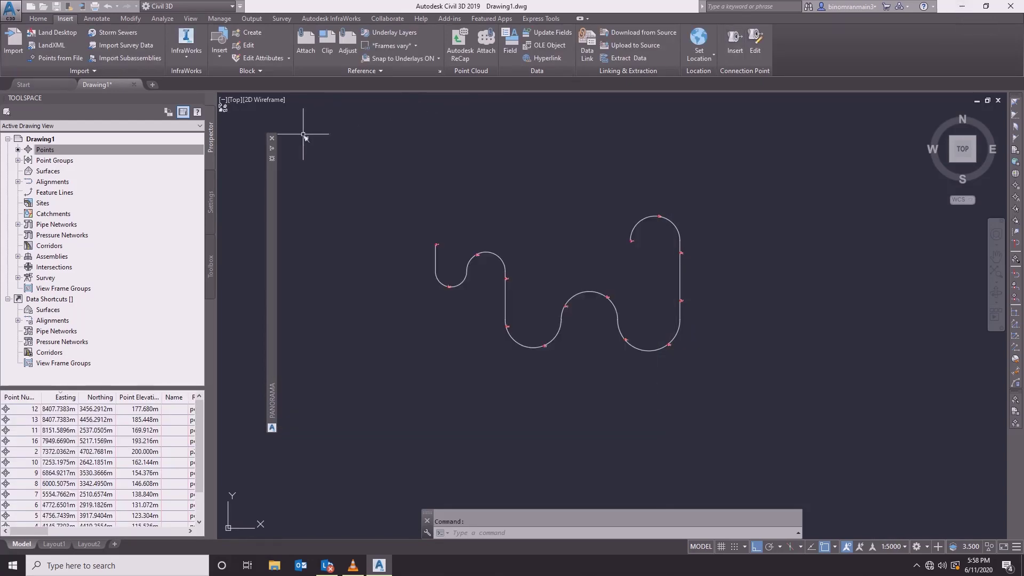
{"action": "left_click", "coordinate": [961, 6]}
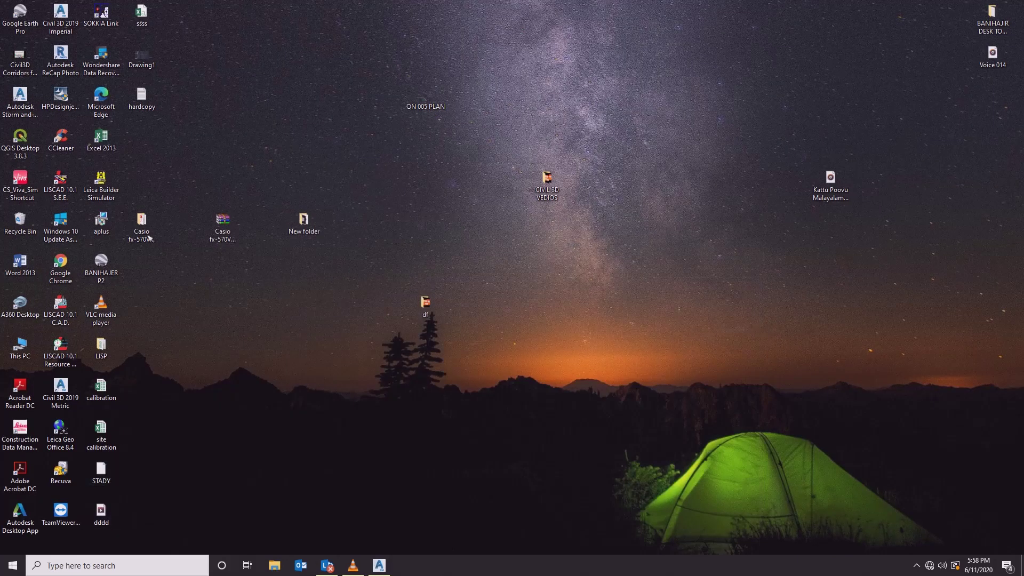
- Open ssss.csv in Excel, dismiss the activation prompt, and review the 14 point rows
{"action": "double_click", "coordinate": [143, 20]}
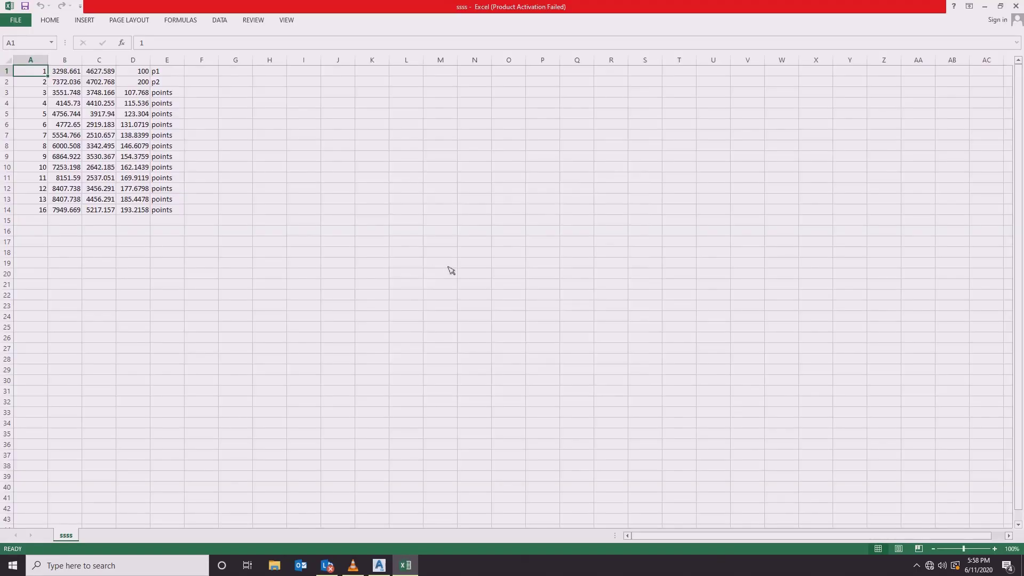
{"action": "left_click", "coordinate": [635, 168]}
{"action": "left_click", "coordinate": [392, 143]}
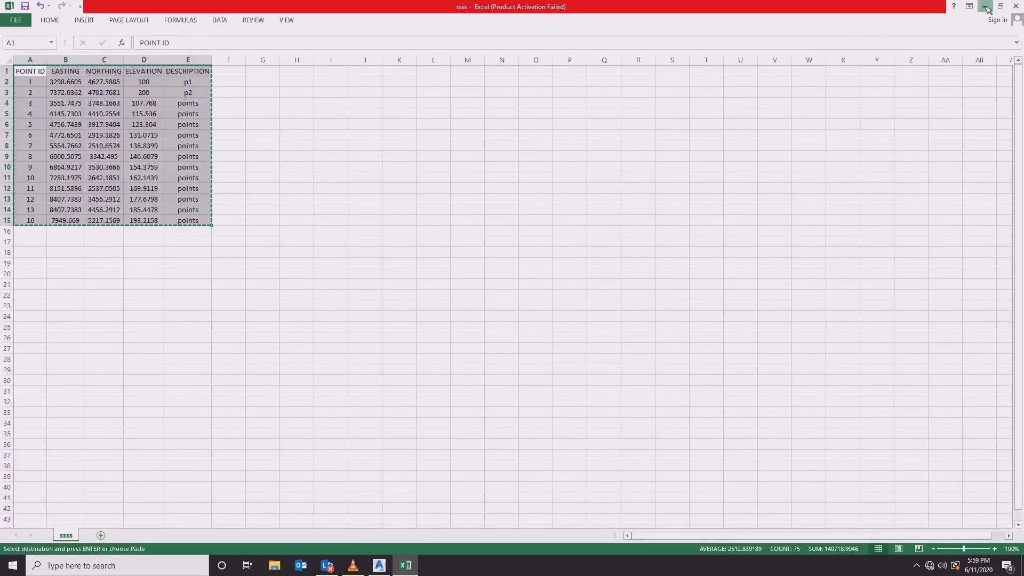
{"action": "left_click", "coordinate": [985, 6]}
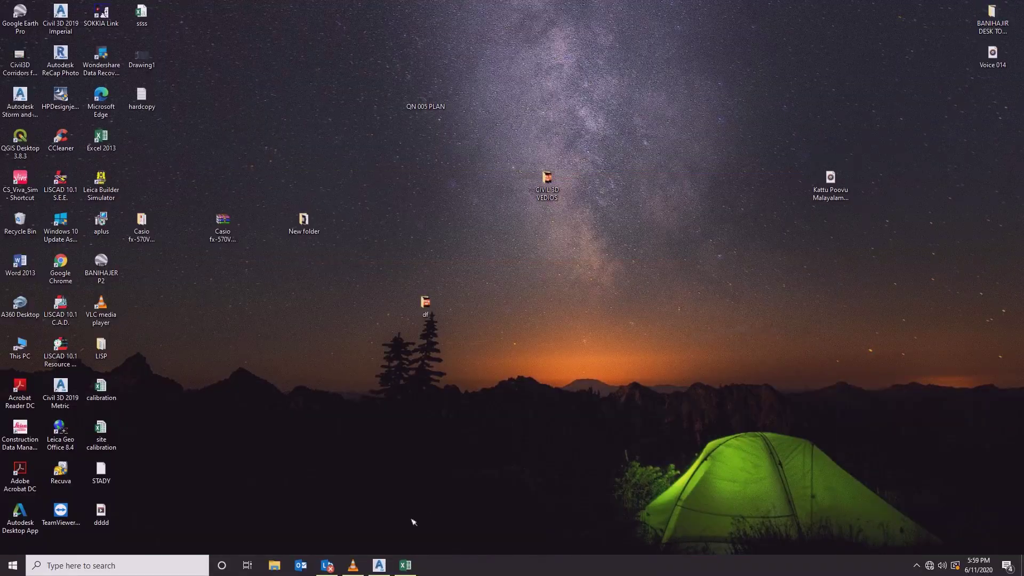
- Paste the copied Excel point range into the drawing as an embedded table and open it for editing
{"action": "left_click", "coordinate": [379, 564]}
{"action": "scroll", "coordinate": [555, 266], "scroll_direction": "down", "scroll_amount": 4}
{"action": "scroll", "coordinate": [656, 279], "scroll_direction": "up", "scroll_amount": 2}
{"action": "right_click", "coordinate": [701, 243]}
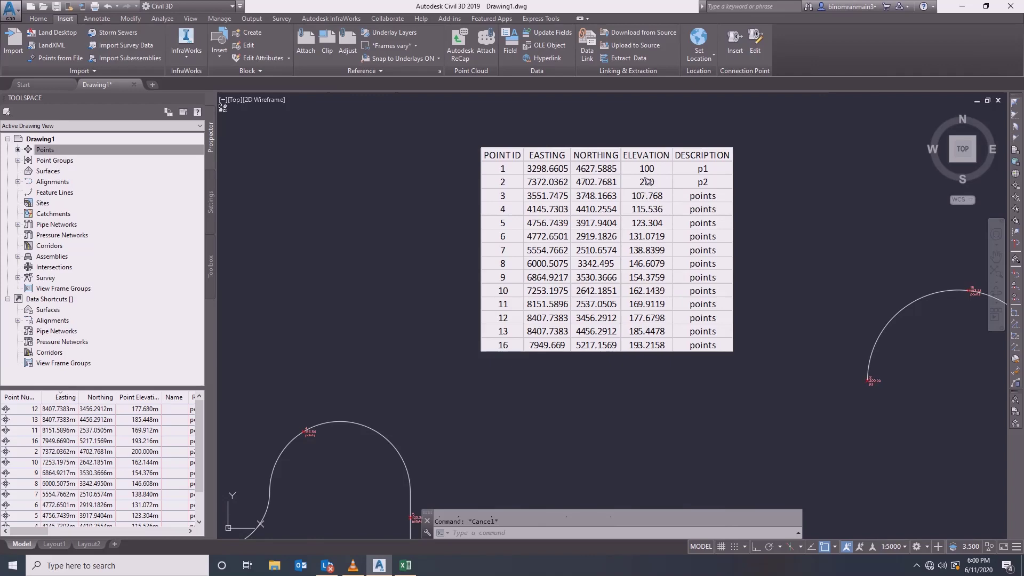
{"action": "scroll", "coordinate": [640, 196], "scroll_direction": "down", "scroll_amount": 1}
{"action": "scroll", "coordinate": [640, 197], "scroll_direction": "up", "scroll_amount": 1}
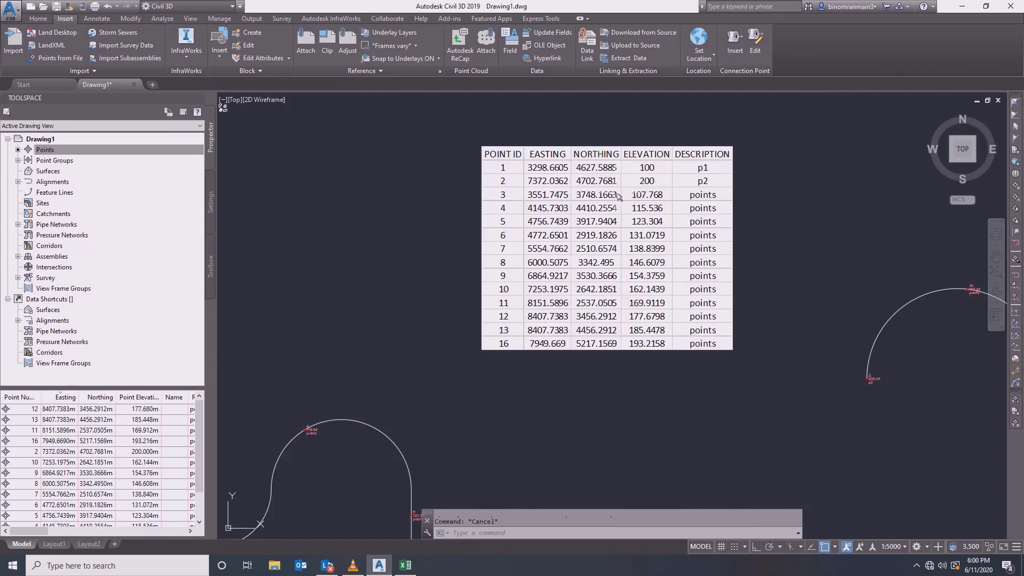
{"action": "double_click", "coordinate": [526, 185]}
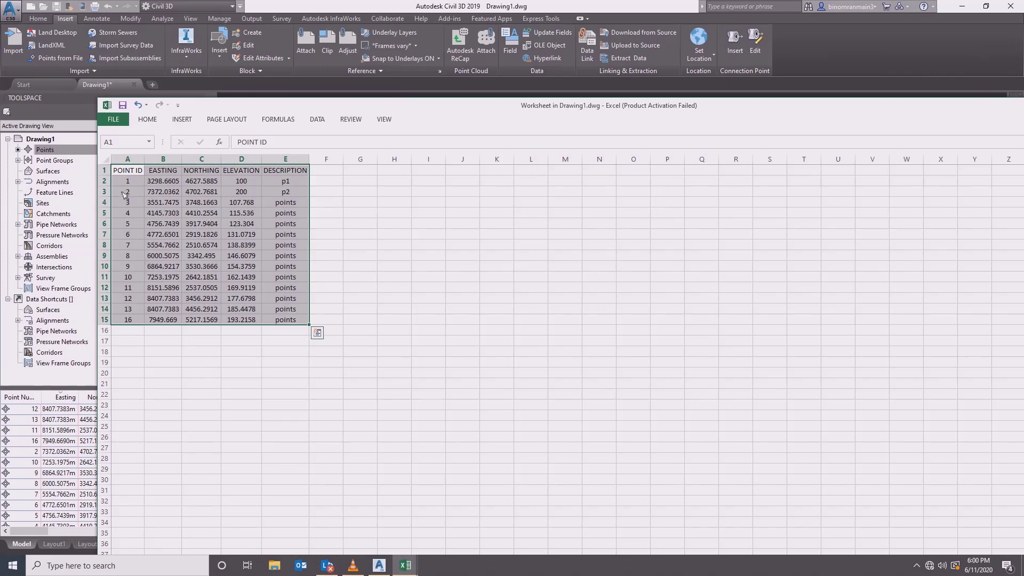
- Move point 2's row from row 3 to row 16 and delete the emptied row 3
{"action": "left_click", "coordinate": [106, 193]}
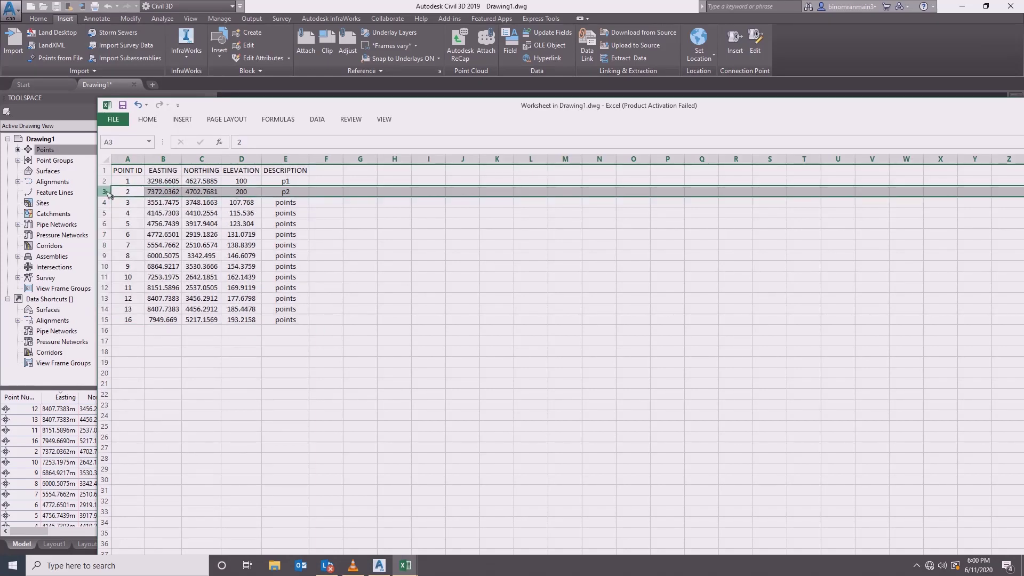
{"action": "key", "text": "ctrl+c"}
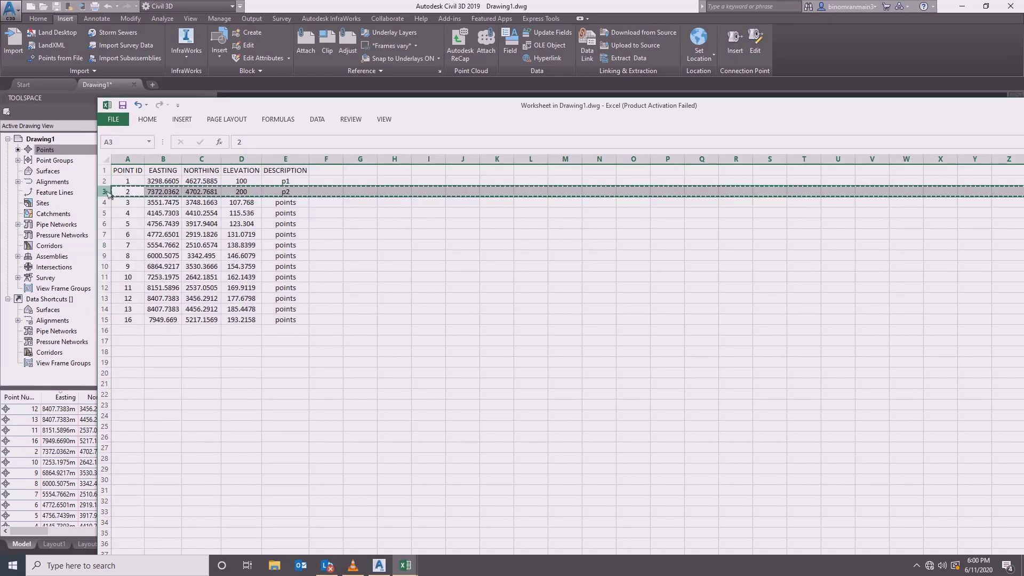
{"action": "left_click", "coordinate": [127, 331]}
{"action": "key", "text": "ctrl+v"}
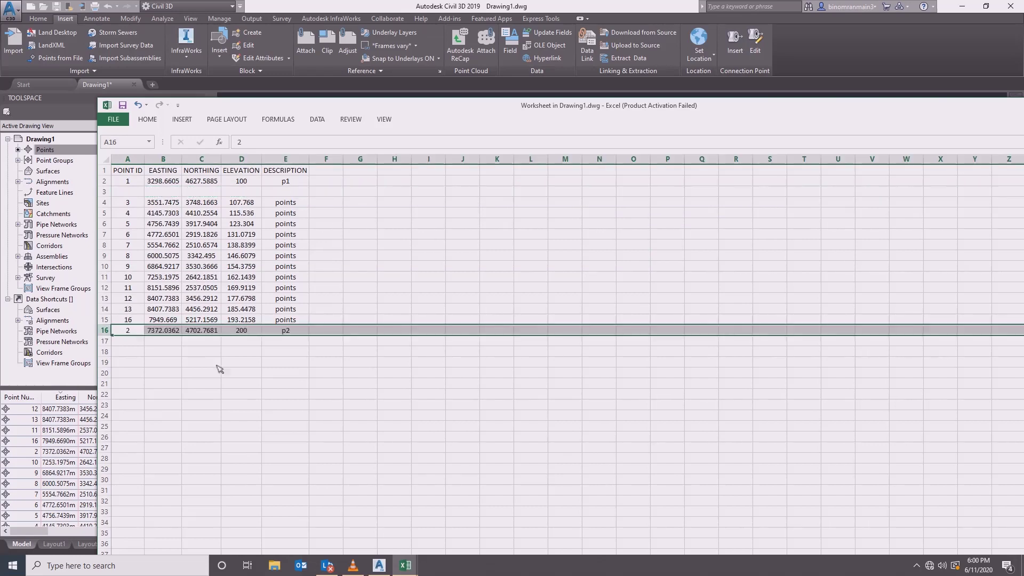
{"action": "left_click", "coordinate": [235, 373]}
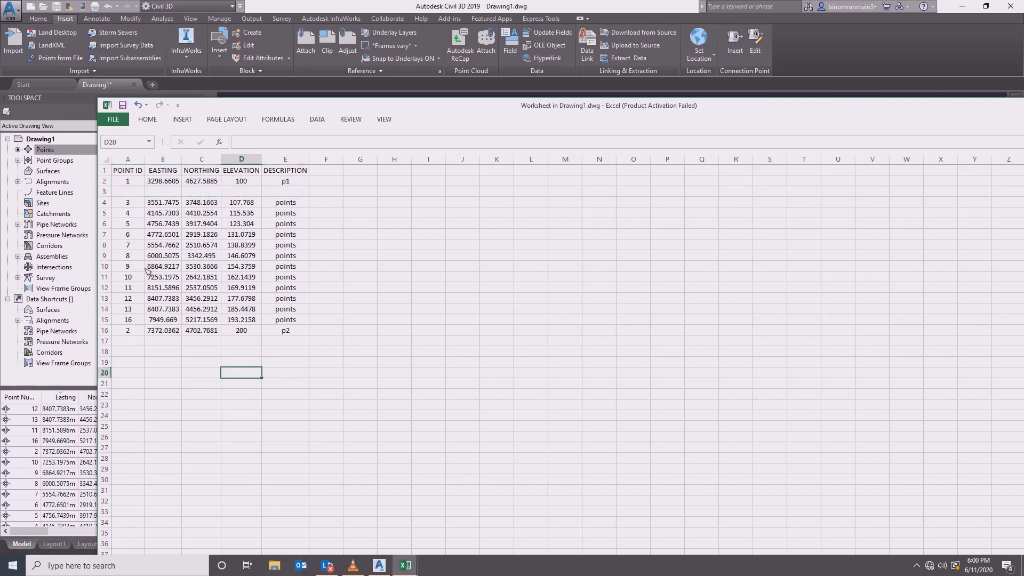
{"action": "left_click", "coordinate": [106, 191]}
{"action": "right_click", "coordinate": [106, 191]}
{"action": "left_click", "coordinate": [131, 279]}
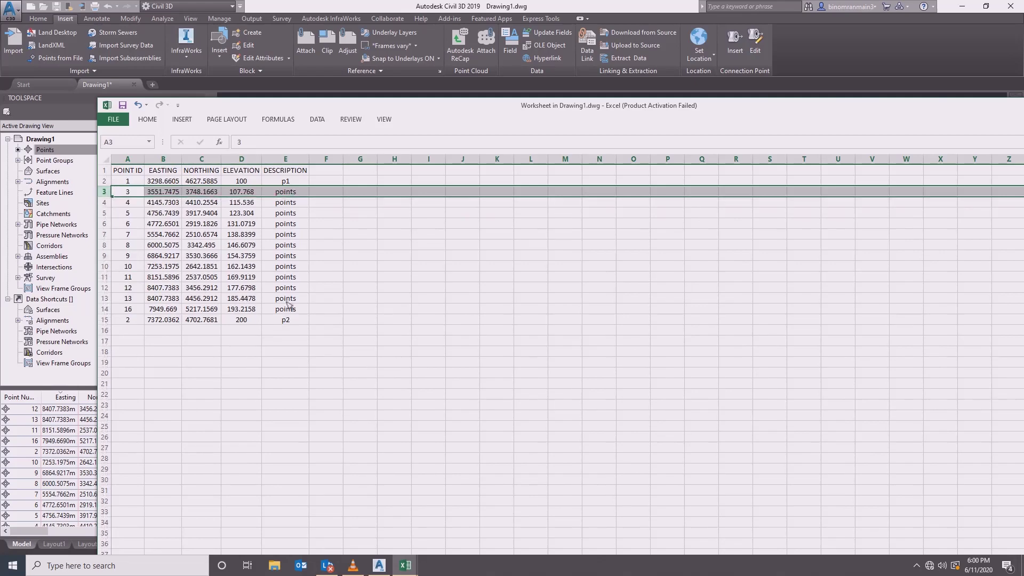
{"action": "left_click", "coordinate": [427, 344]}
{"action": "left_click", "coordinate": [350, 342]}
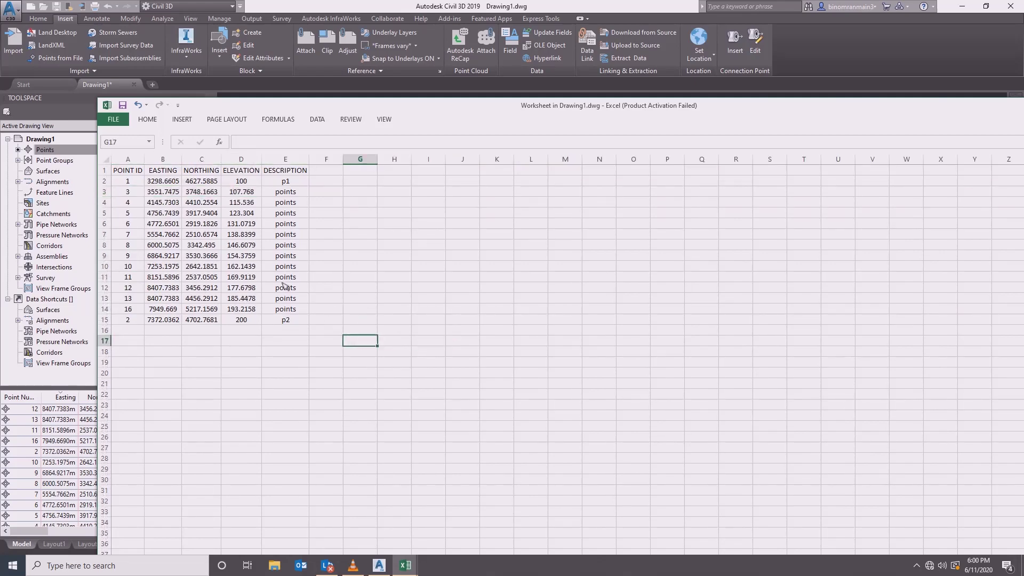
- Set the font colour of the p1 row (A2:E2) and p2 row (A15:E15) to red
{"action": "left_click_drag", "start_coordinate": [141, 182], "coordinate": [269, 182]}
{"action": "left_click", "coordinate": [152, 120]}
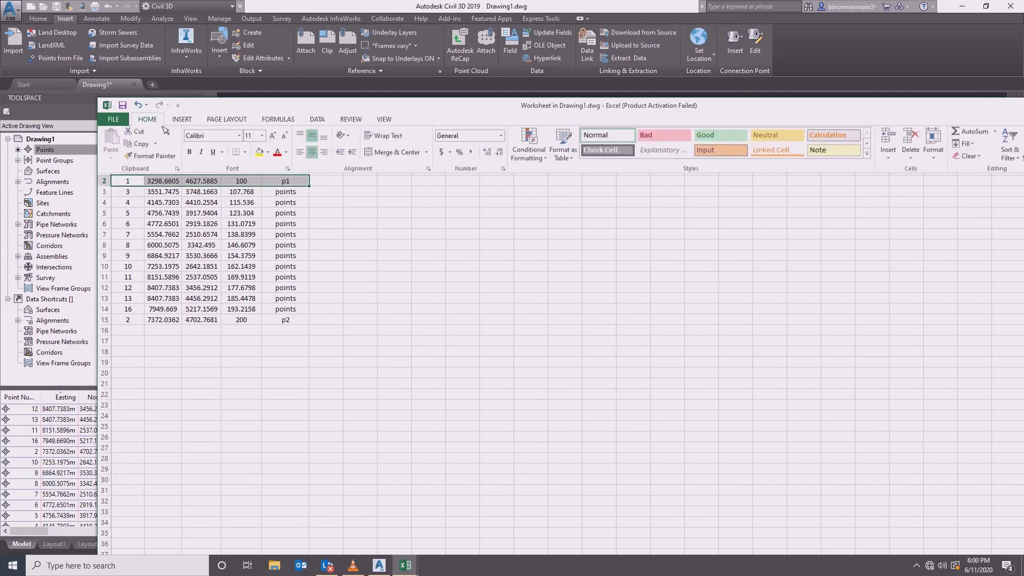
{"action": "left_click", "coordinate": [279, 155]}
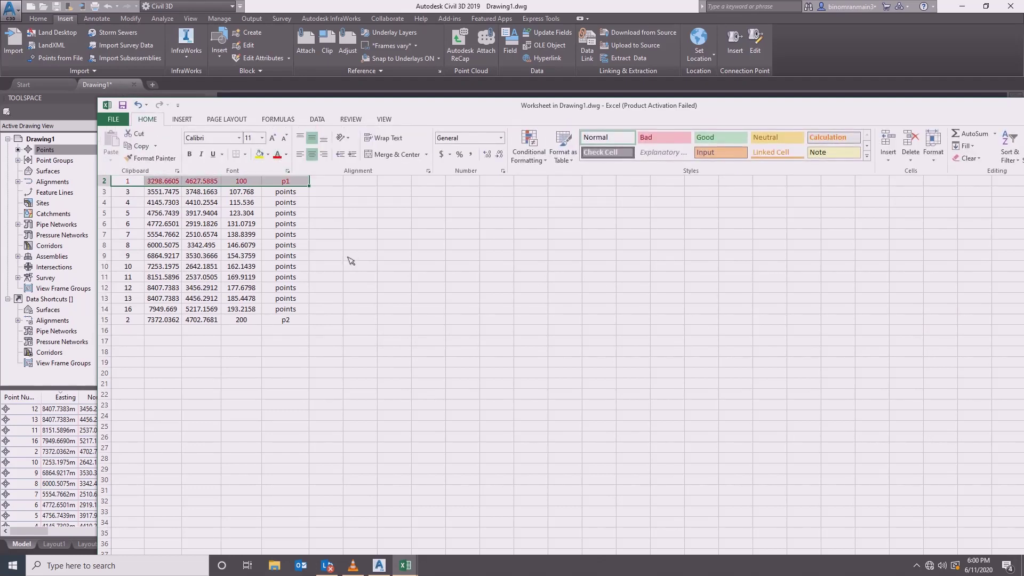
{"action": "left_click", "coordinate": [123, 323]}
{"action": "left_click_drag", "start_coordinate": [123, 322], "coordinate": [285, 323]}
{"action": "left_click", "coordinate": [148, 119]}
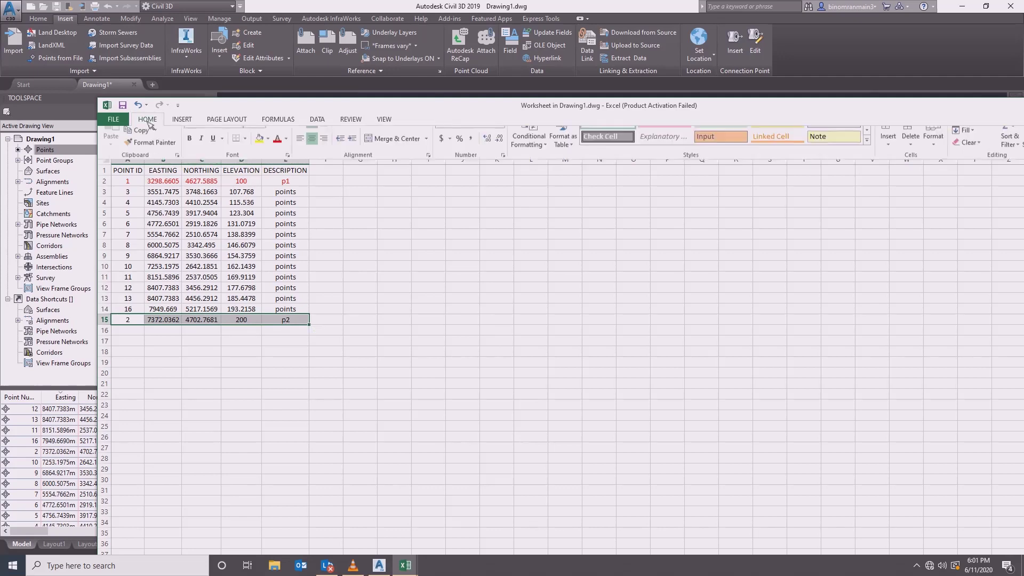
{"action": "left_click", "coordinate": [277, 154]}
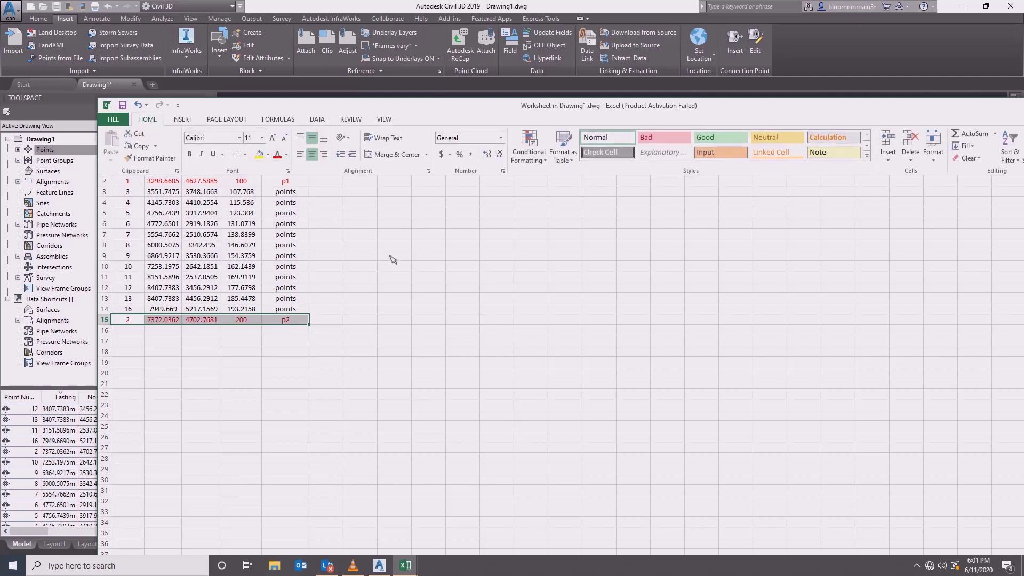